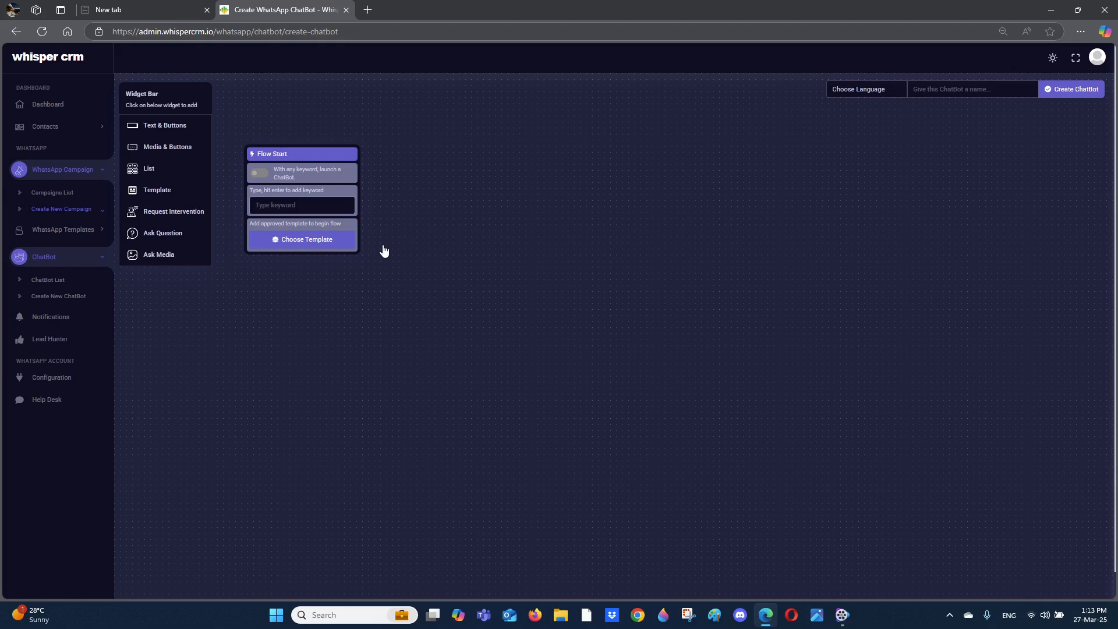
Set the chatbot's language to English and name it "Shipping-1".
left_click(863, 92)
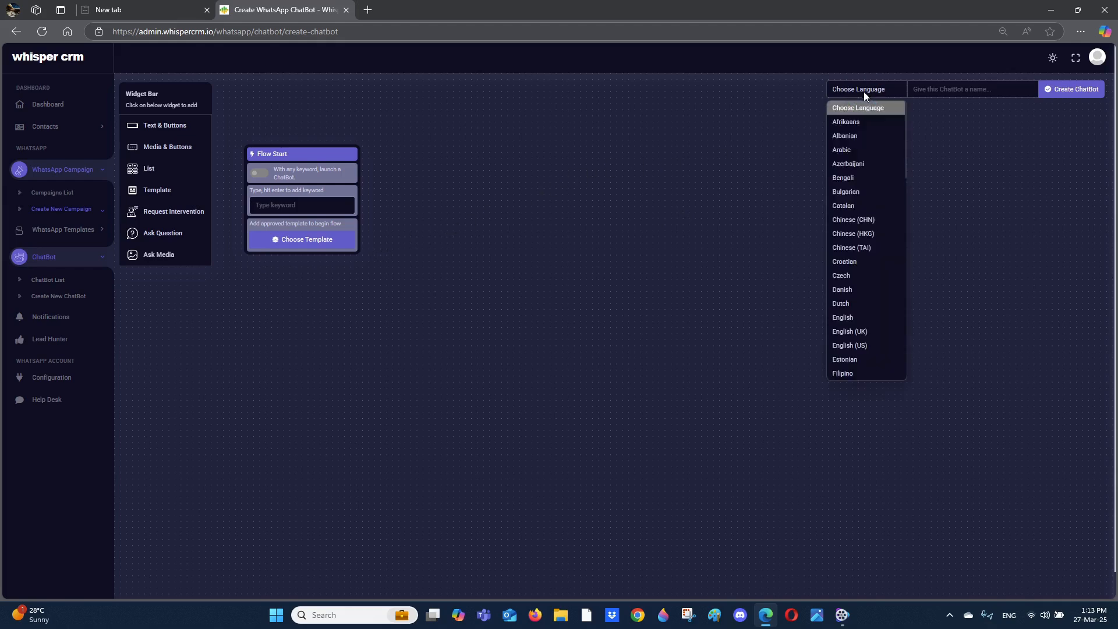
left_click(846, 317)
left_click(949, 92)
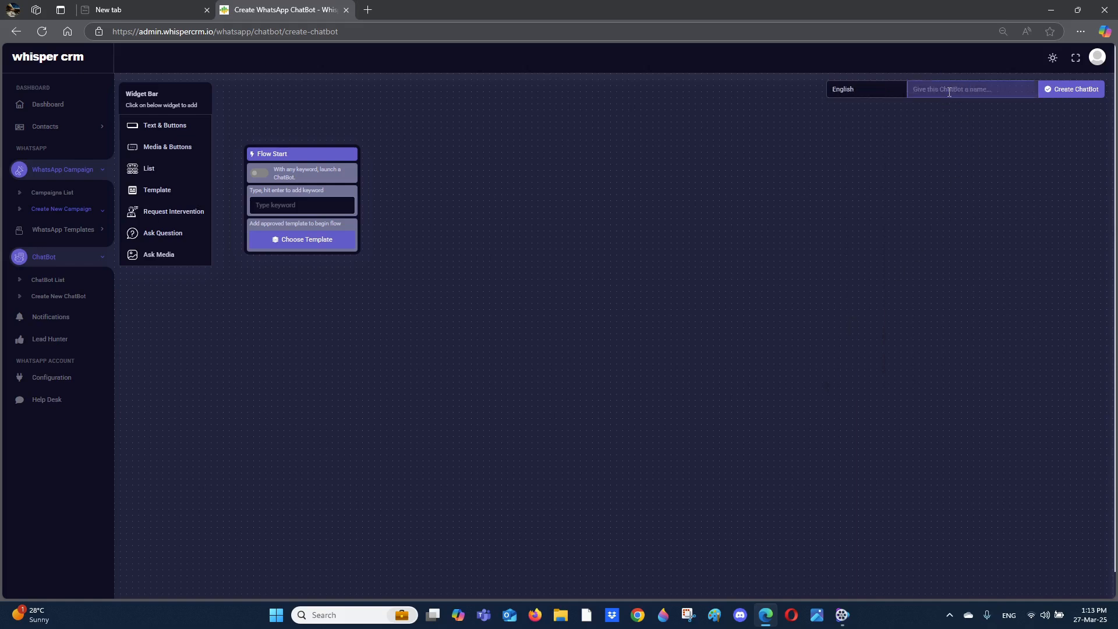
type("Shipping-1")
left_click(392, 249)
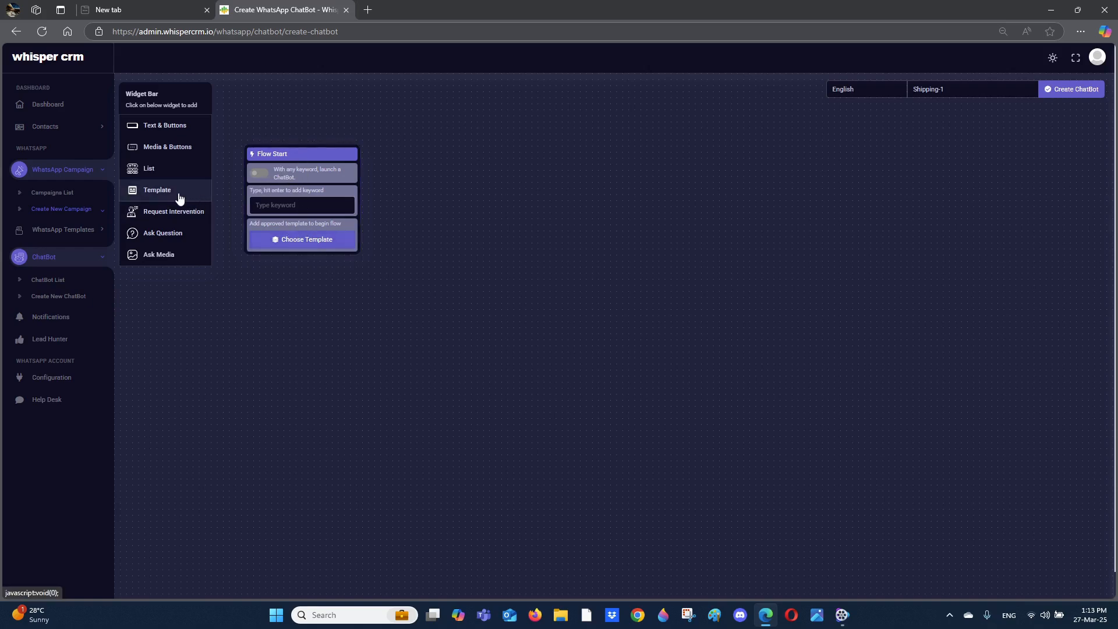
Use the approved "Welcome to Orient shipping" template as the flow start and let any keyword launch the chatbot.
left_click(310, 240)
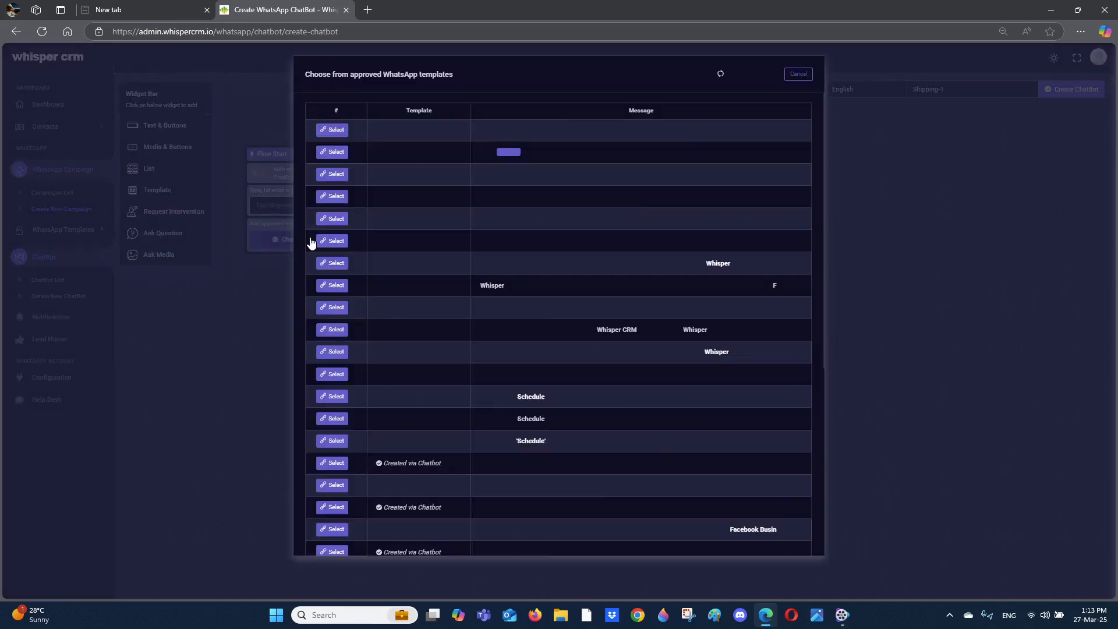
left_click(337, 131)
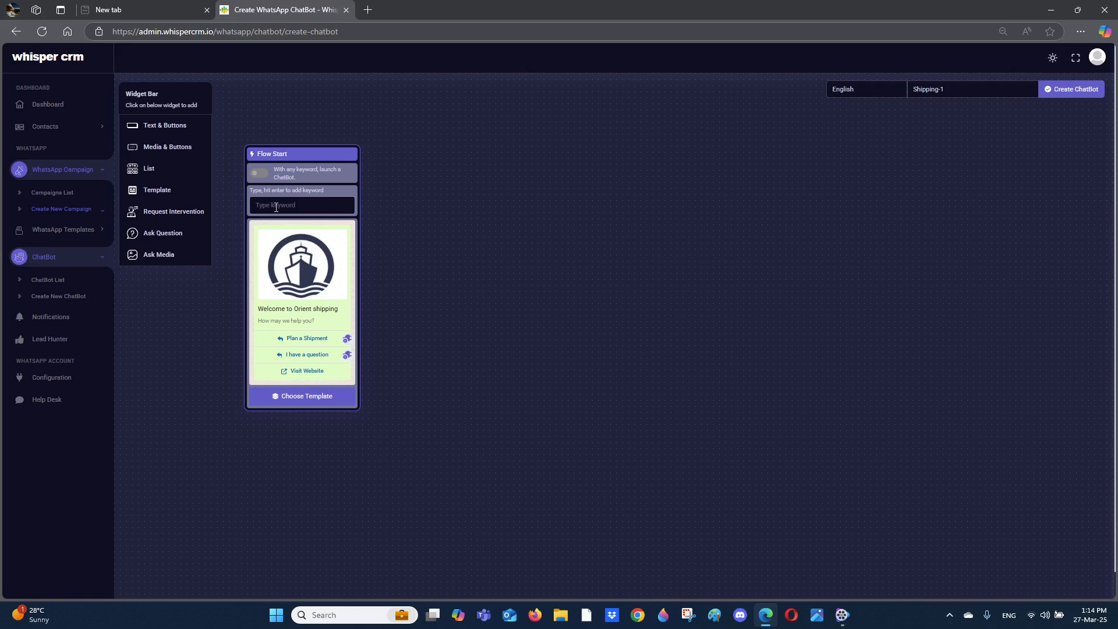
left_click(259, 175)
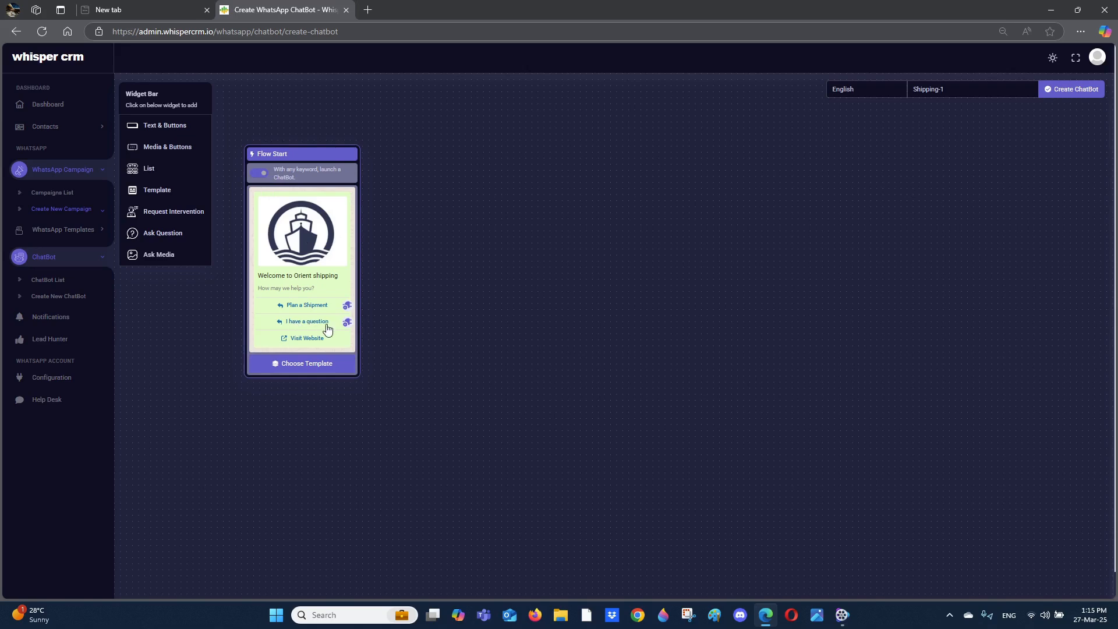
Add an Ask Question block beside the flow start with the question "Kindly submit your question." and a 5-minute time limit.
left_click(166, 239)
left_click_drag(419, 101, 461, 270)
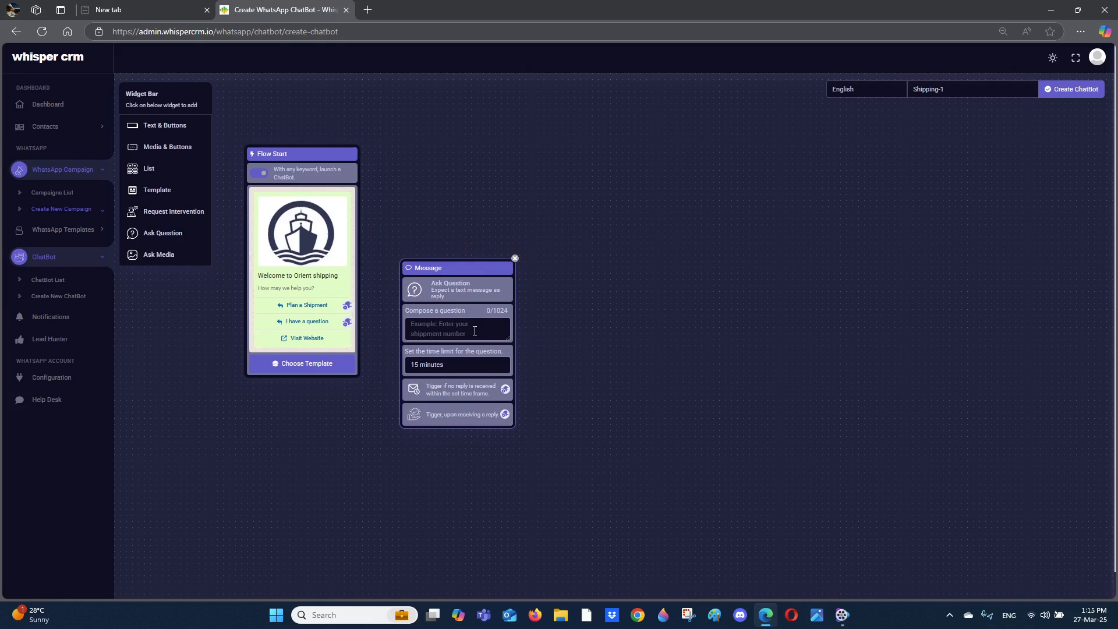
left_click(435, 327)
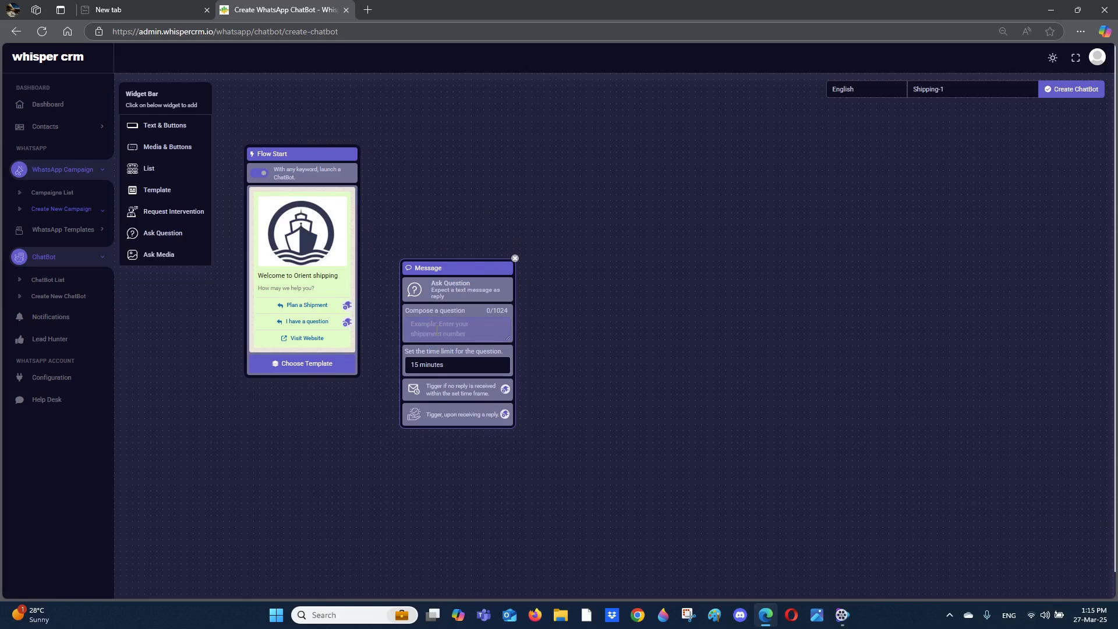
type("Kindly submit your question.")
left_click(439, 364)
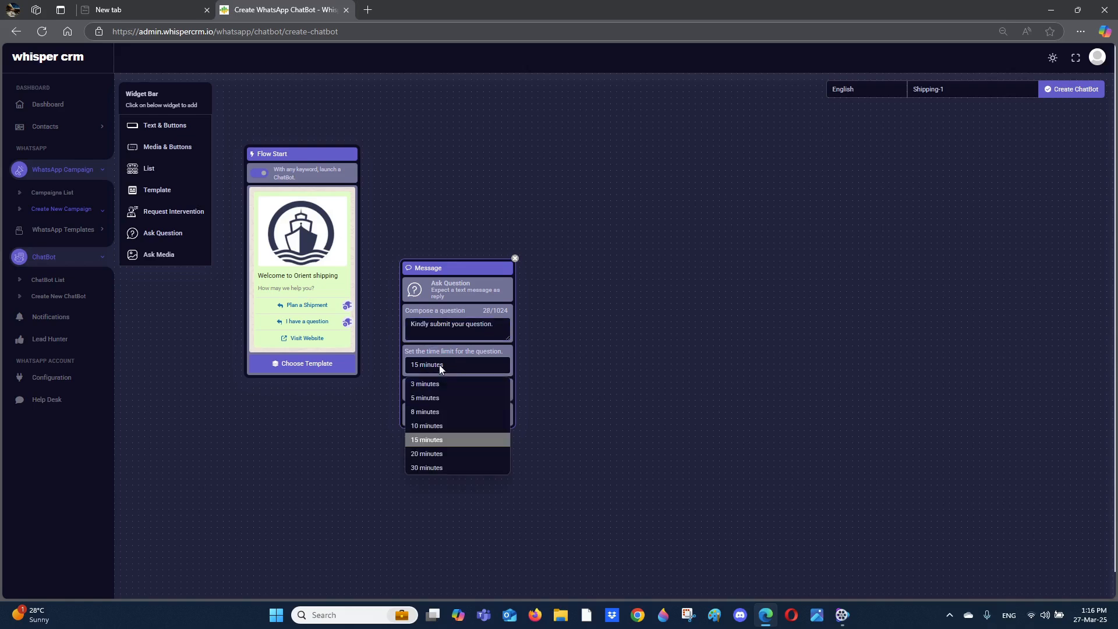
left_click(428, 397)
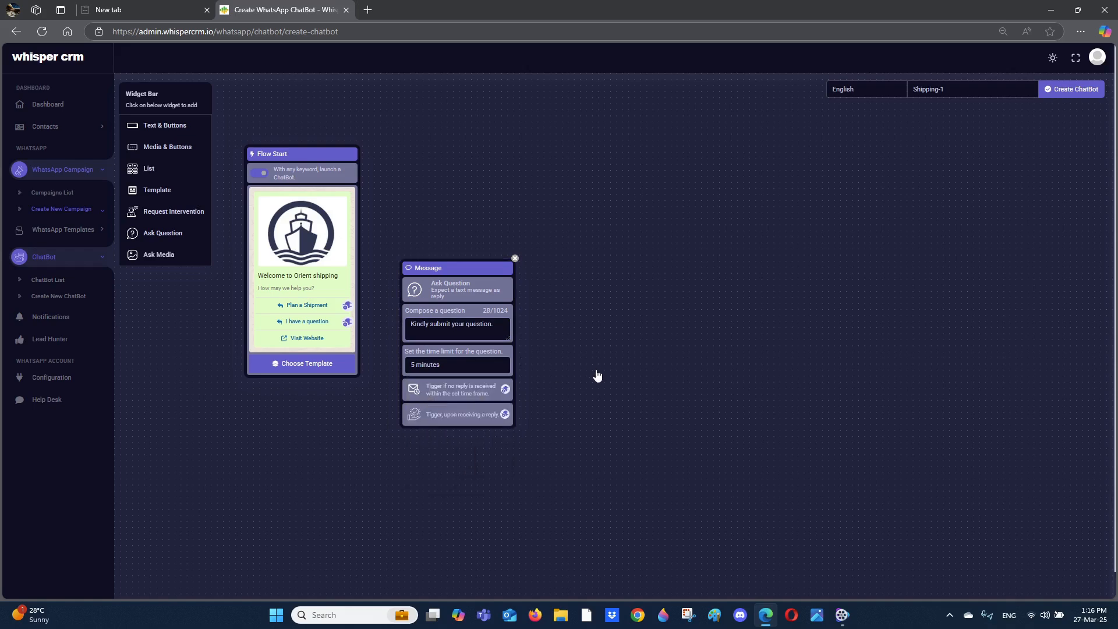
Link the template's "I have a question" reply to the Ask Question block and move that block lower on the canvas.
left_click(347, 323)
left_click(457, 322)
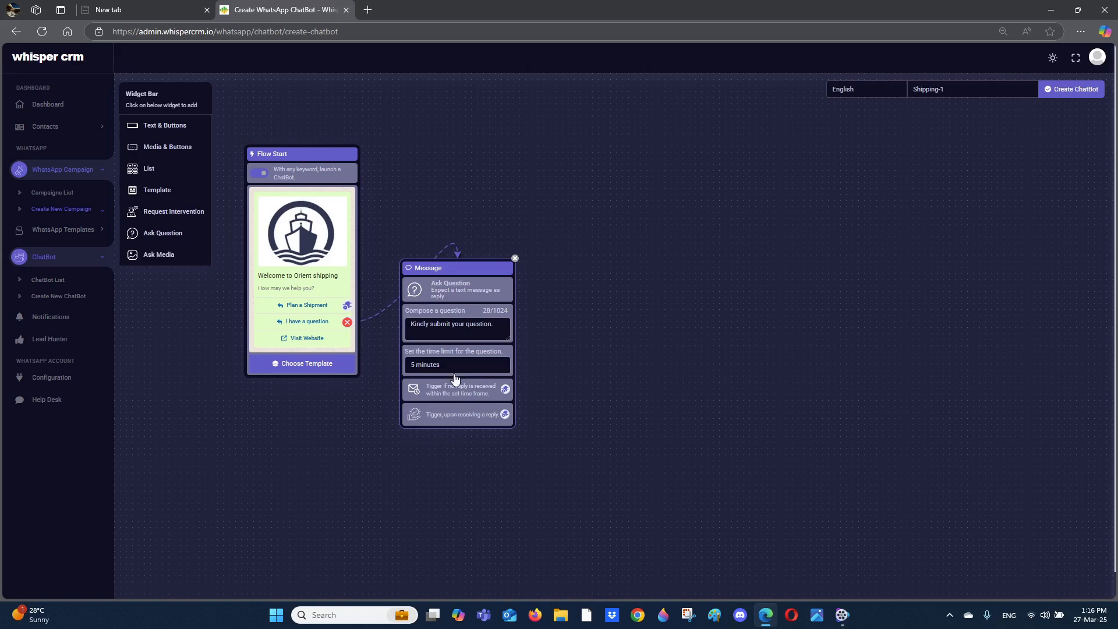
left_click(462, 271)
left_click_drag(462, 270, 458, 320)
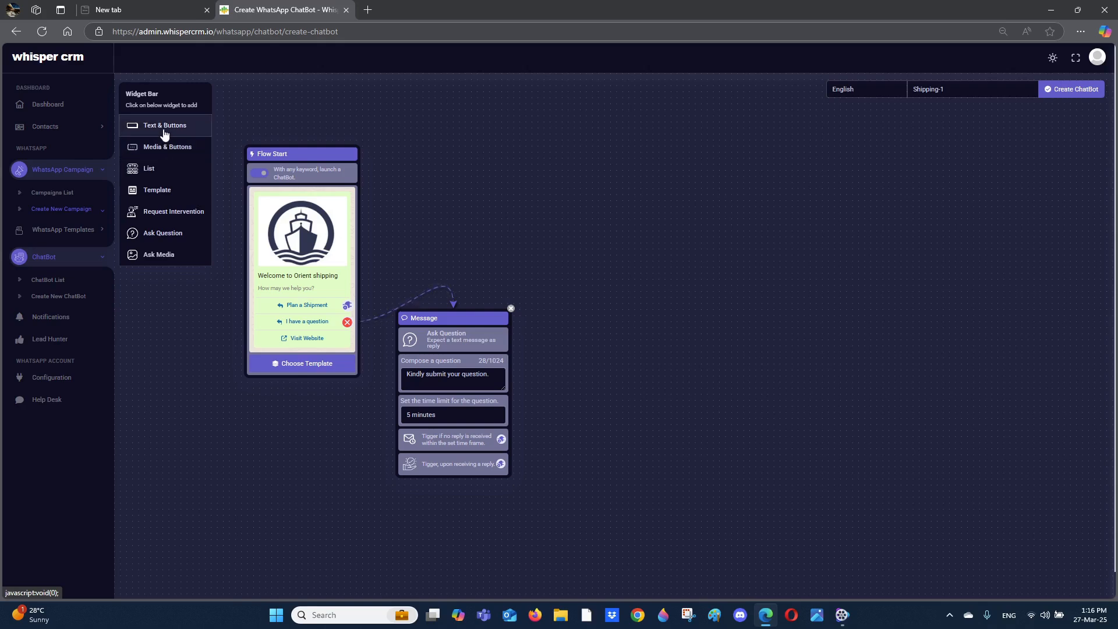
Add a Media & Buttons message below the flow start with the "have a nice day - Copy - Copy" image and body "Thank you for reaching to us.".
left_click(161, 149)
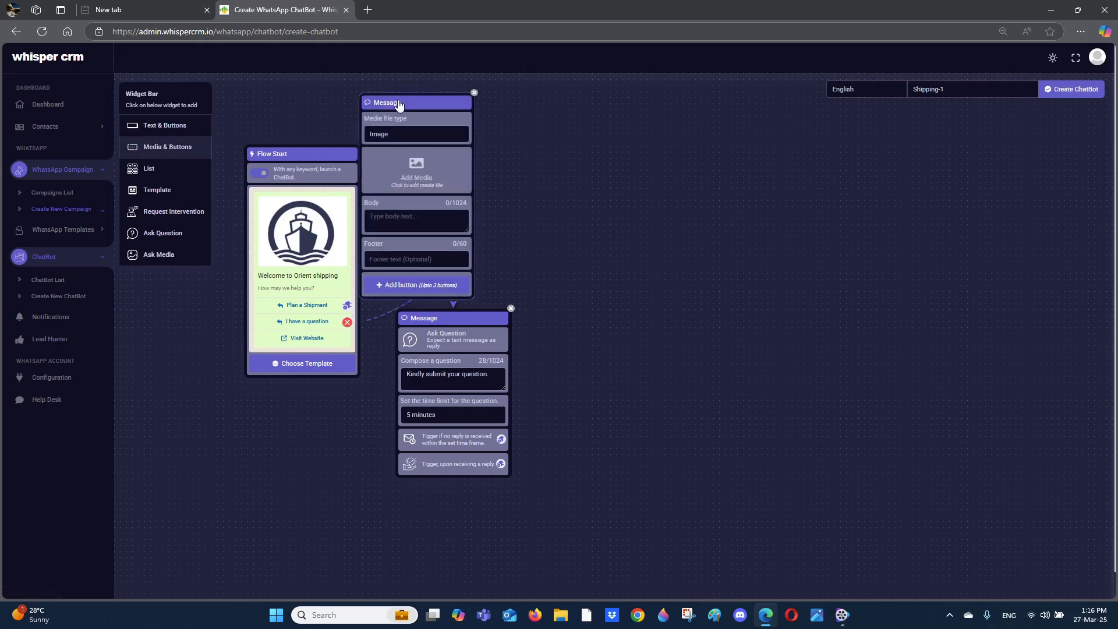
left_click_drag(399, 108, 286, 401)
left_click(303, 451)
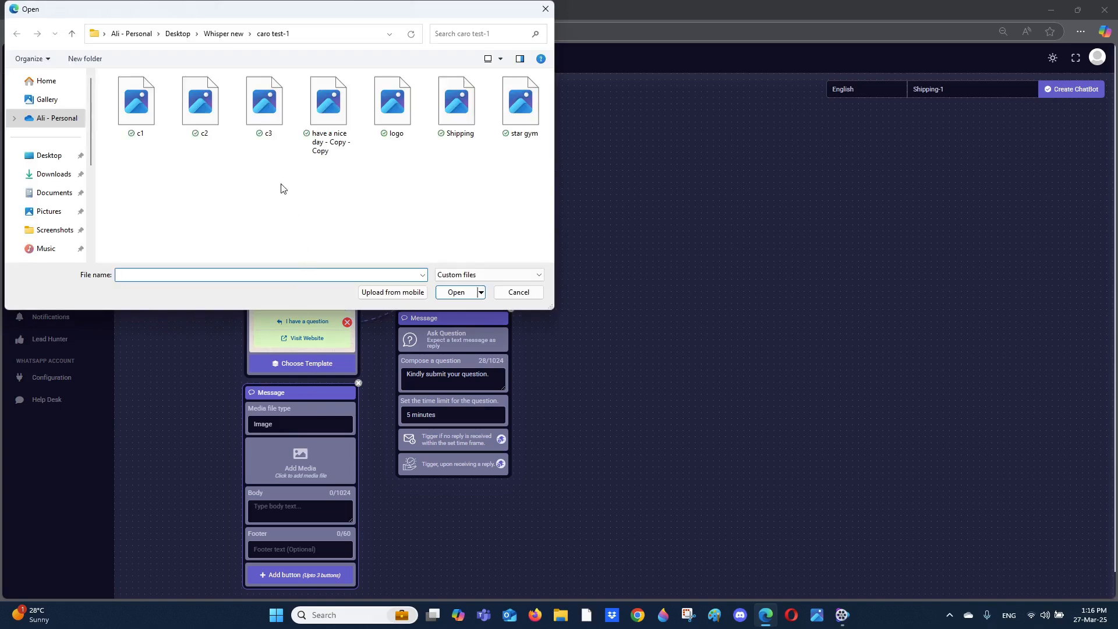
double_click(329, 110)
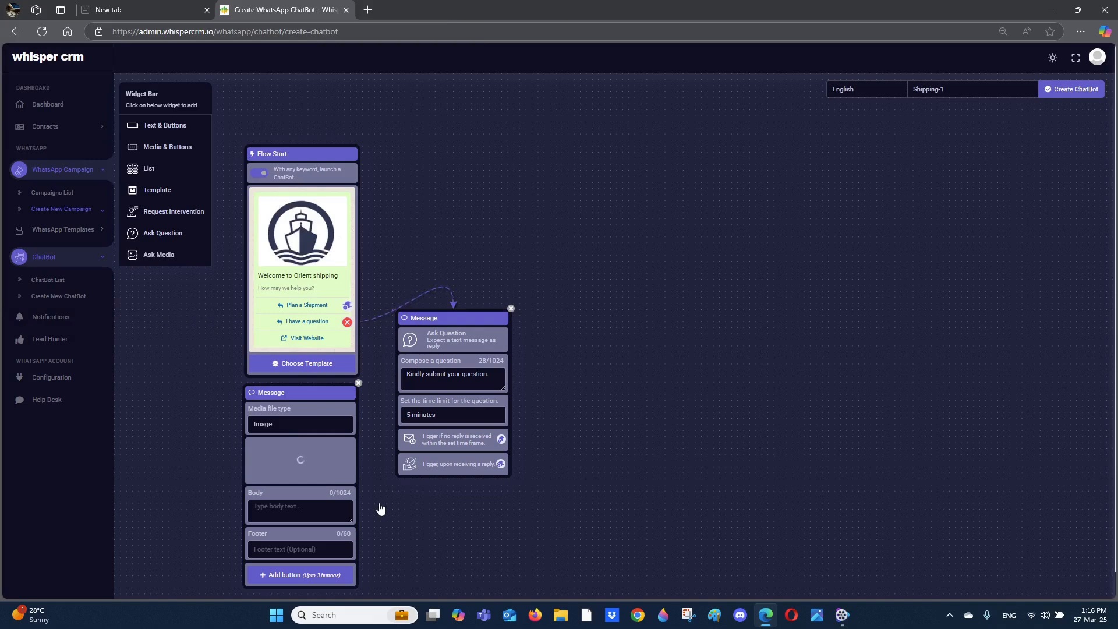
left_click(278, 513)
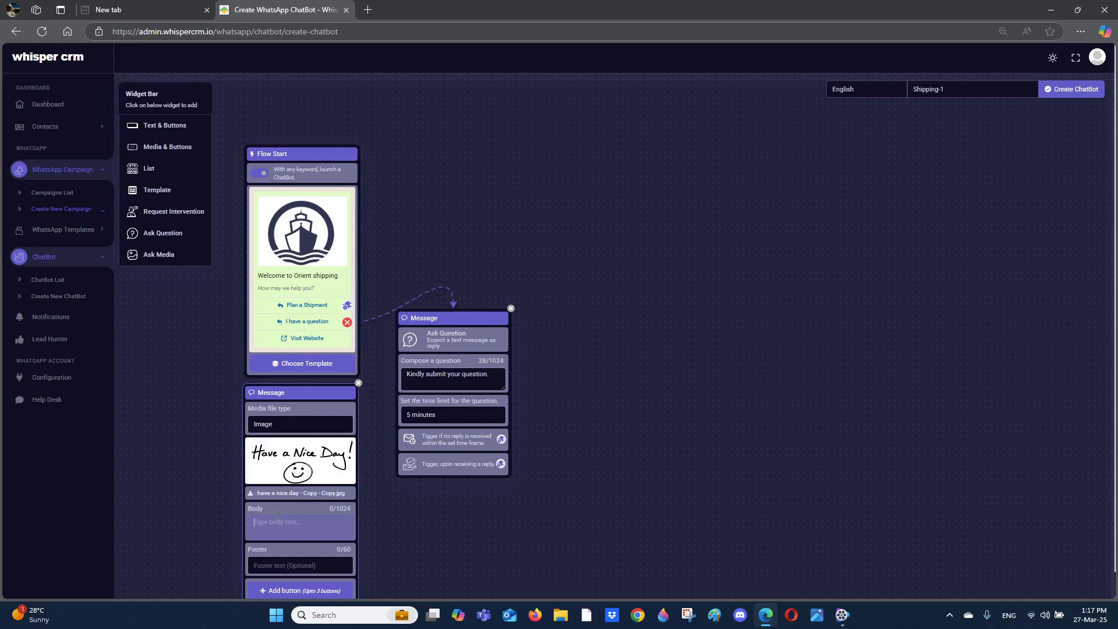
type("Thank you for reaching to us.")
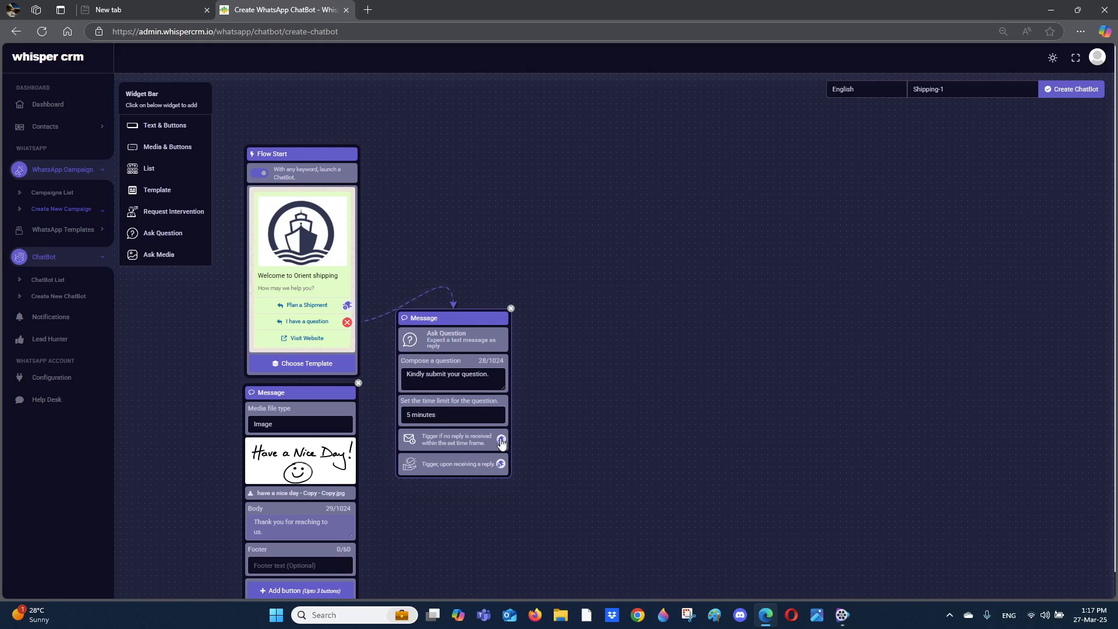
Link the question block's no-reply and reply-received triggers to the thank-you image message, and move the question block further down.
left_click(501, 441)
left_click(296, 476)
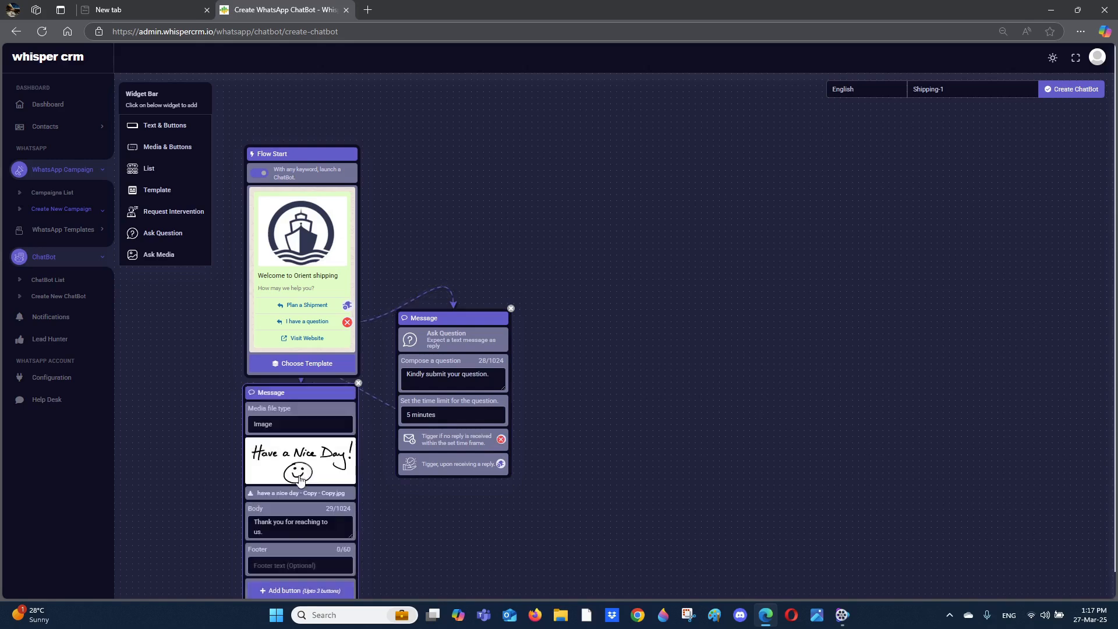
left_click(501, 464)
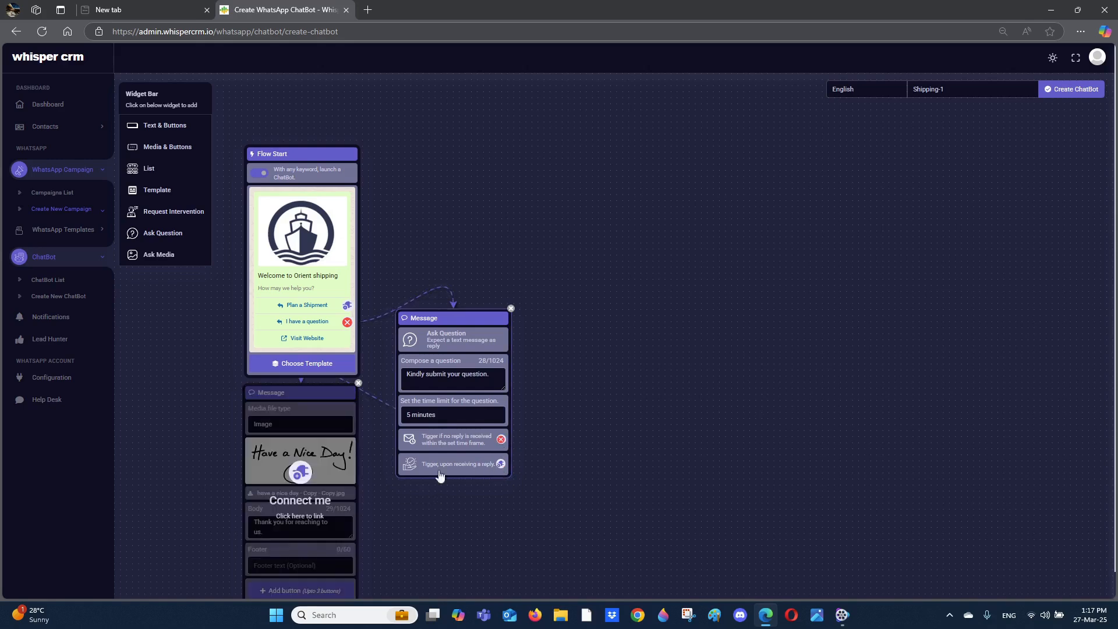
left_click(296, 473)
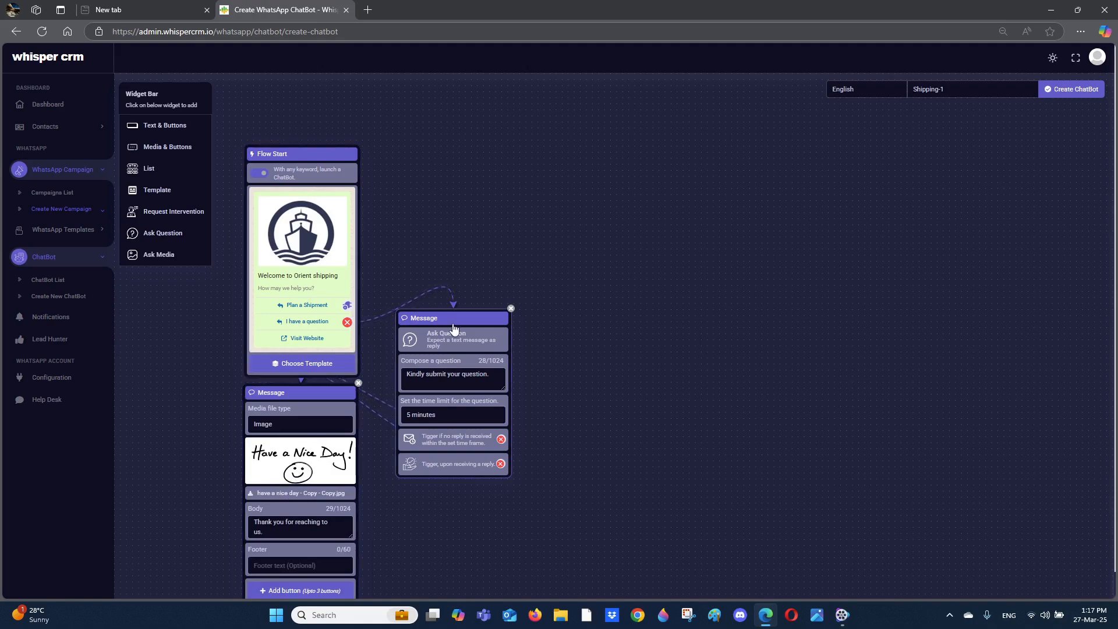
left_click_drag(454, 321, 441, 386)
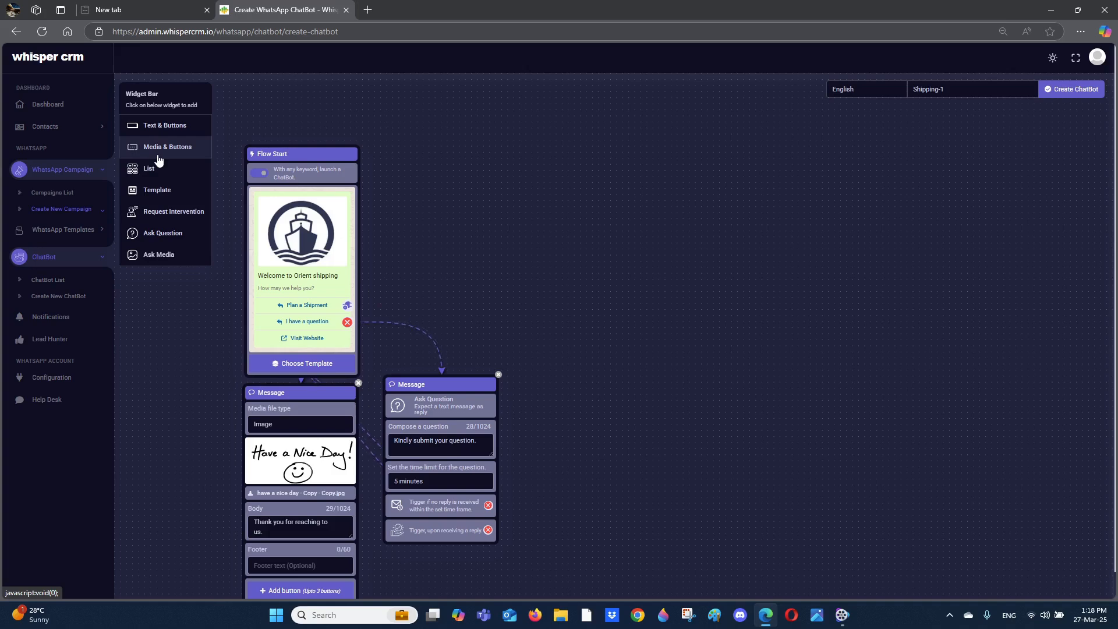
Add a second Ask Question block in the free space above with a 5-minute limit and the question "Please submit your full name.".
left_click(168, 234)
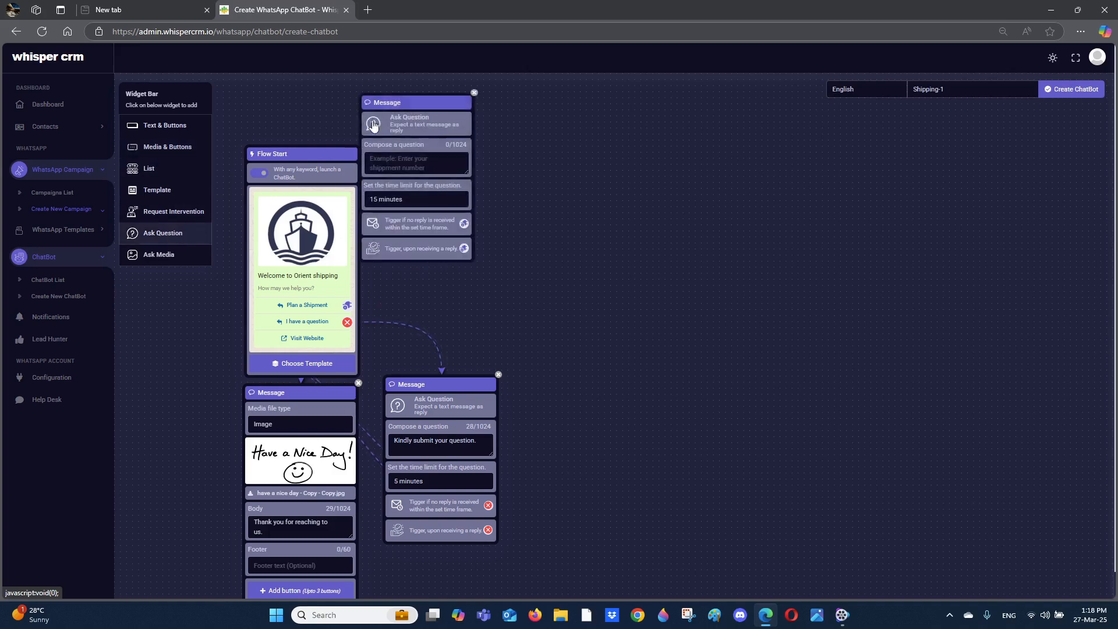
left_click_drag(399, 103, 438, 134)
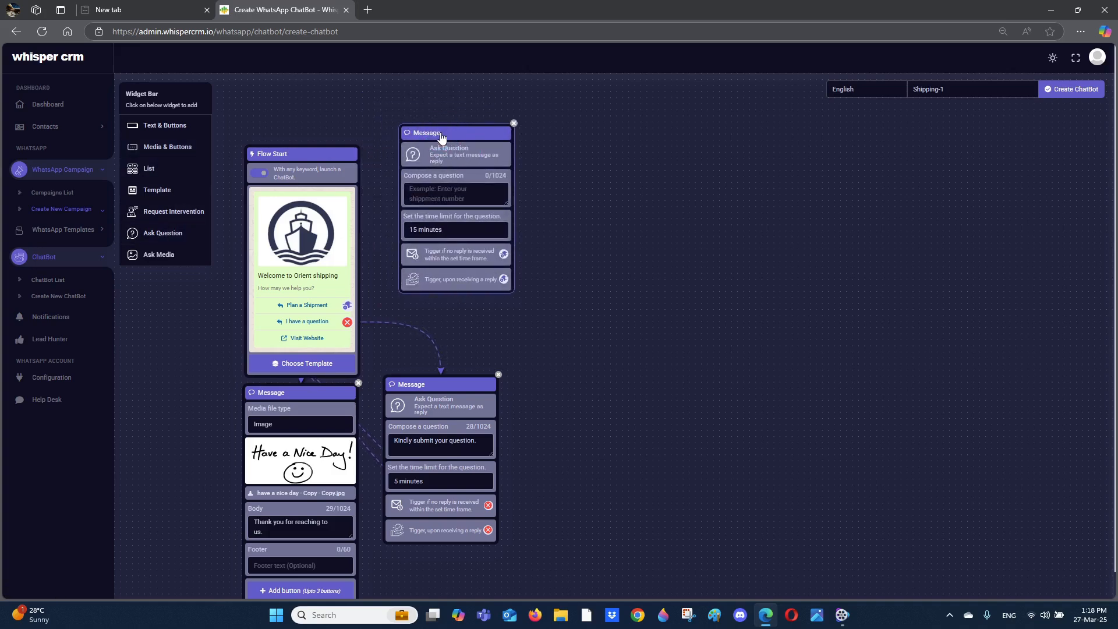
left_click(443, 224)
left_click(439, 260)
left_click(437, 191)
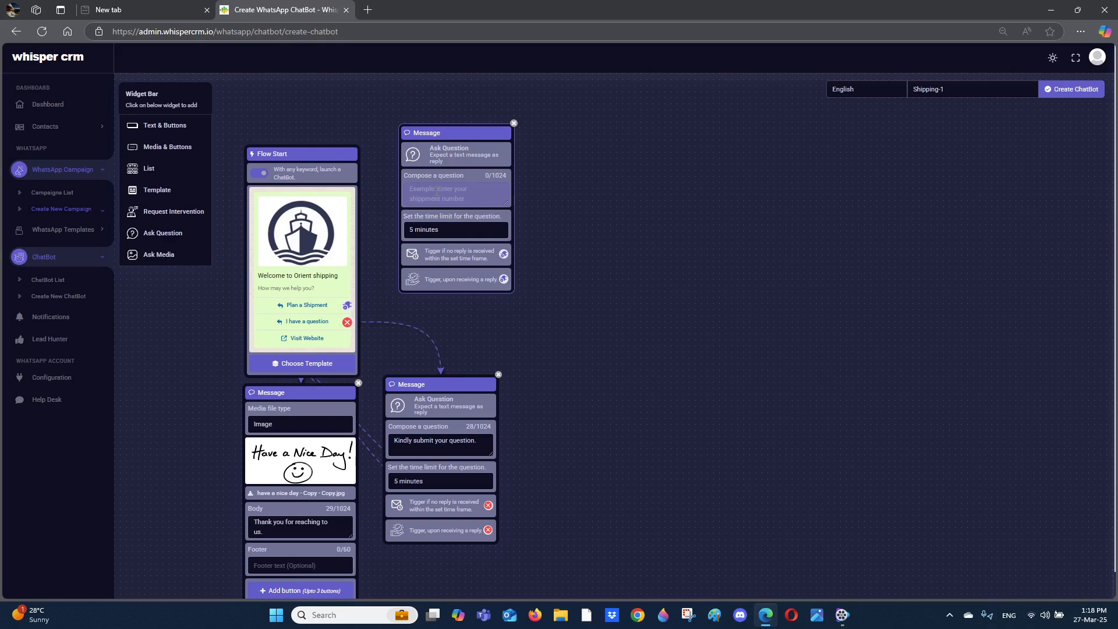
type("Please submit your full name.")
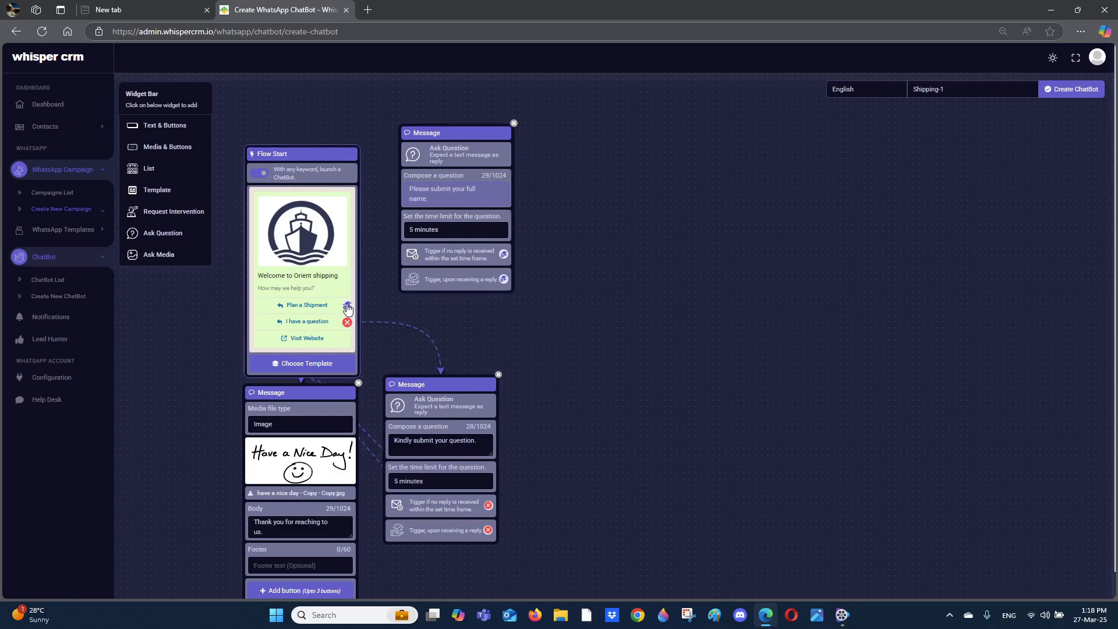
Link the "Plan a Shipment" reply to the full-name question, and that question's no-reply trigger to the thank-you image message.
left_click_drag(348, 308, 463, 190)
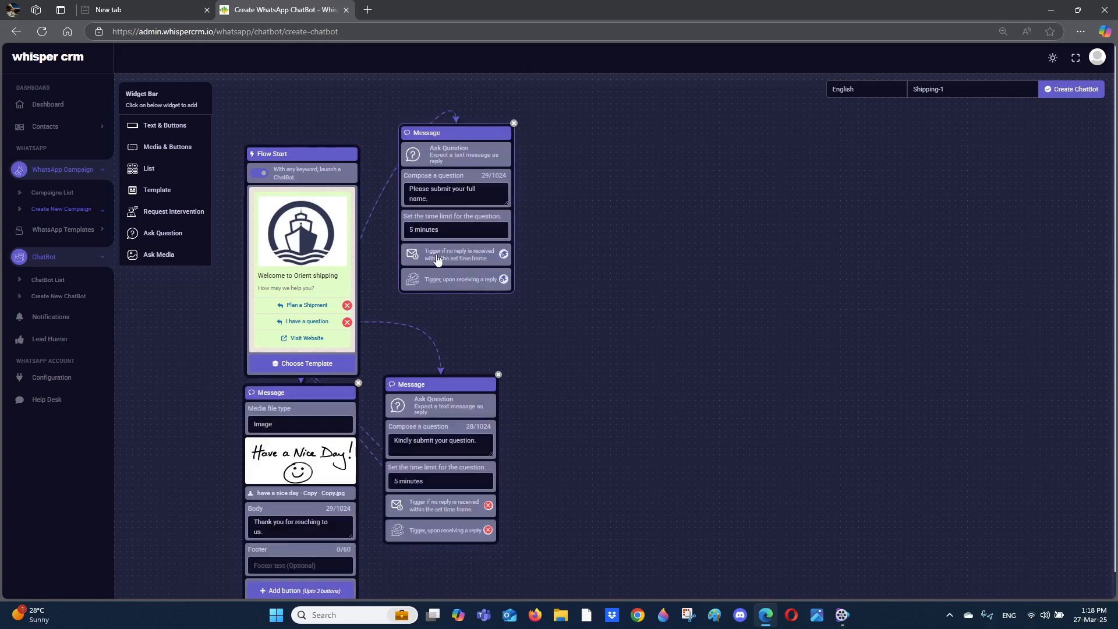
left_click(504, 253)
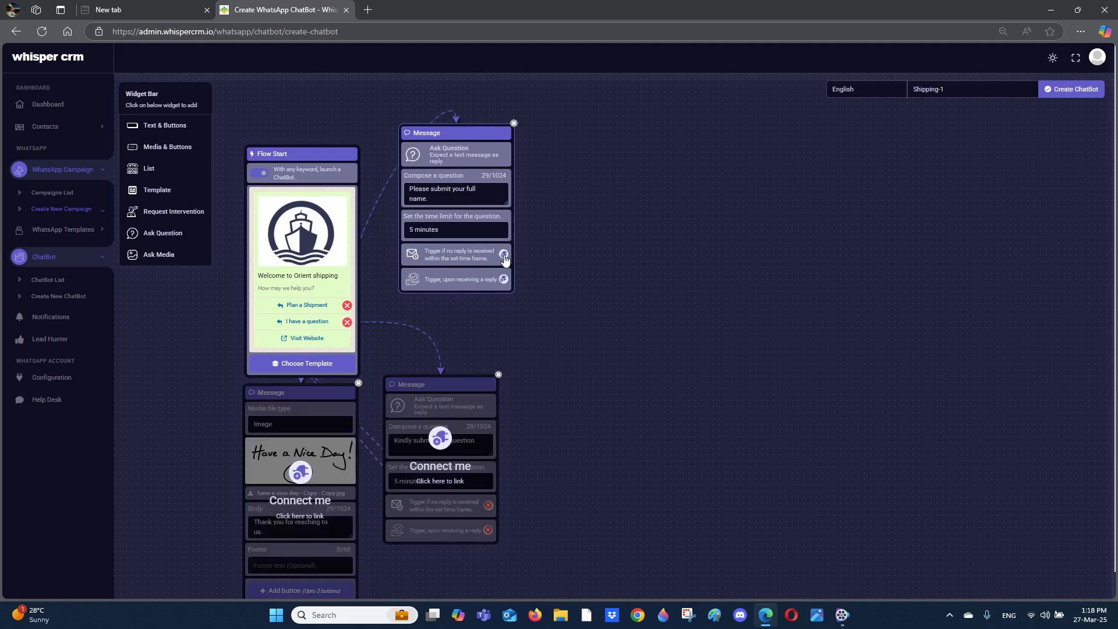
left_click(301, 473)
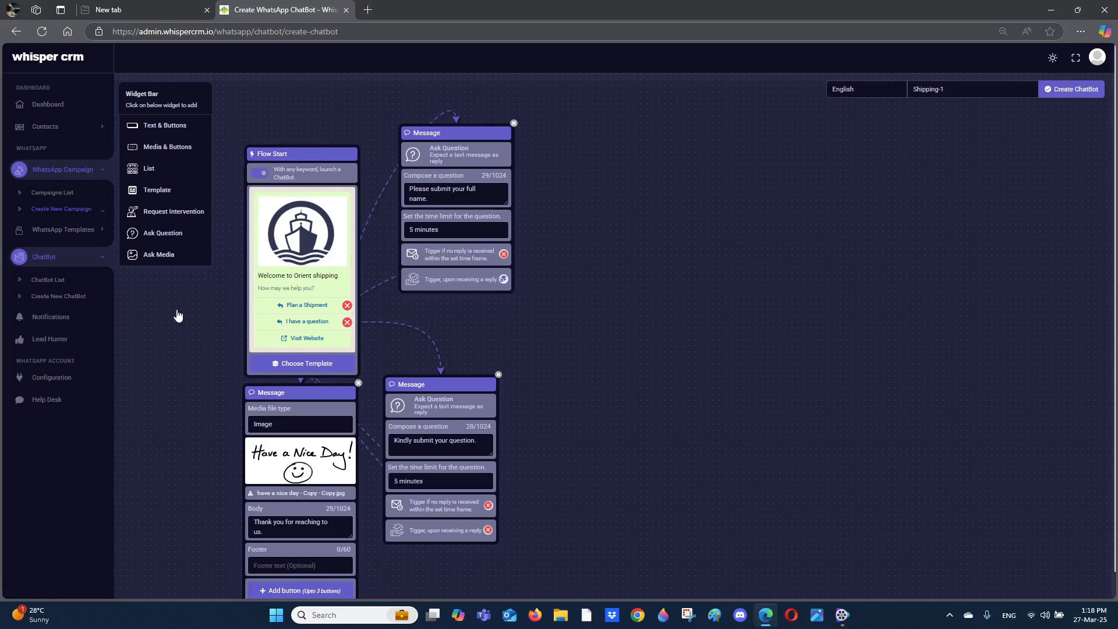
Add an Ask Media block beside the full-name question and set its requested media type to Location.
left_click(157, 258)
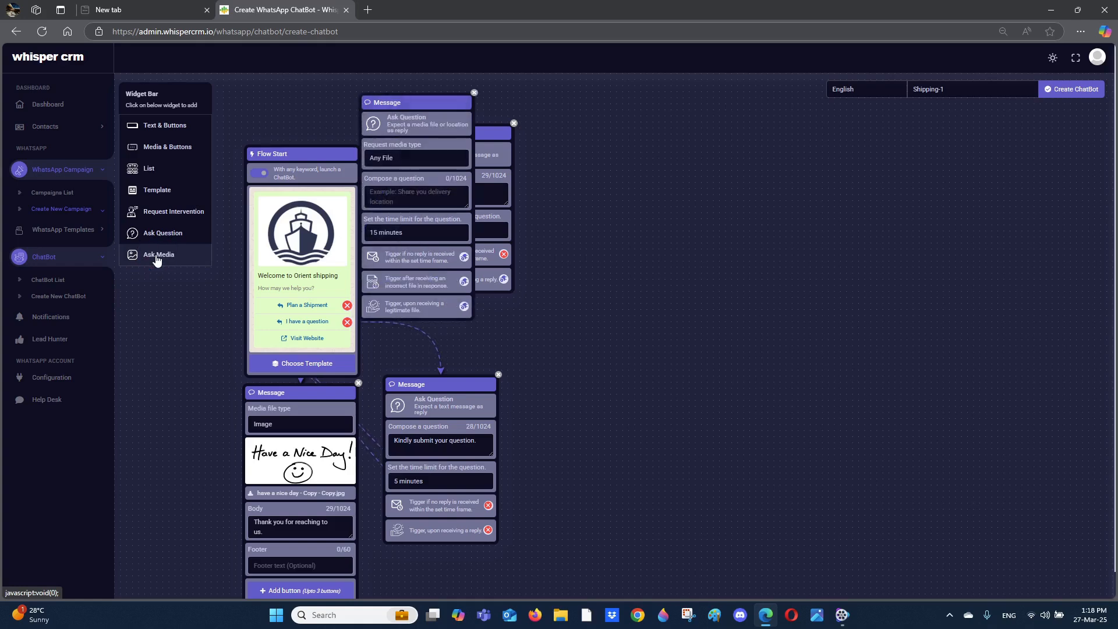
left_click_drag(406, 108, 589, 114)
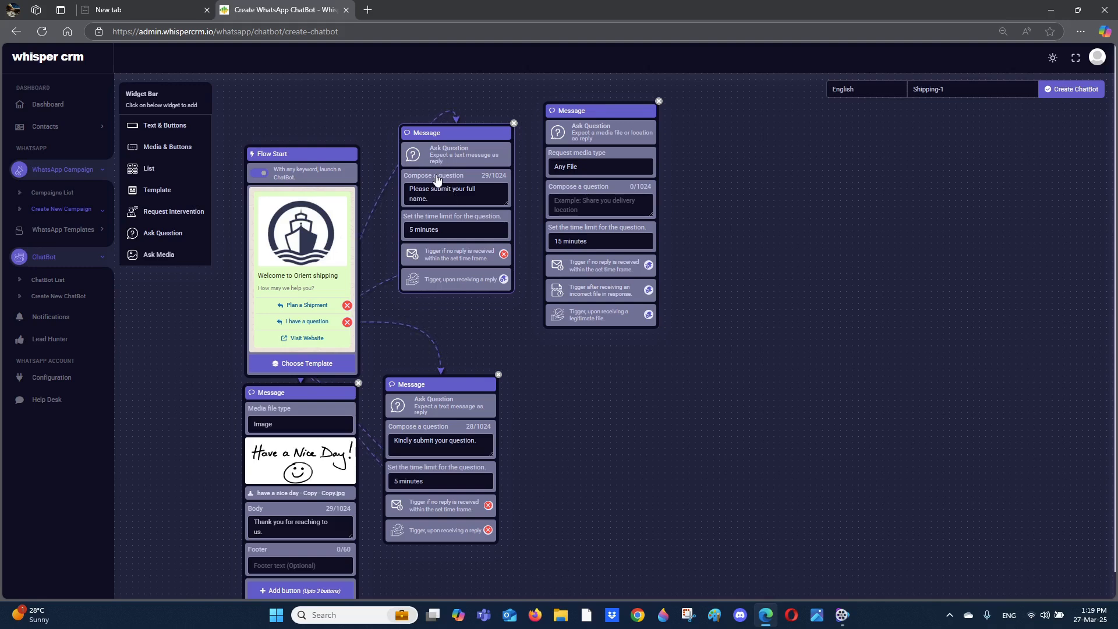
left_click(587, 169)
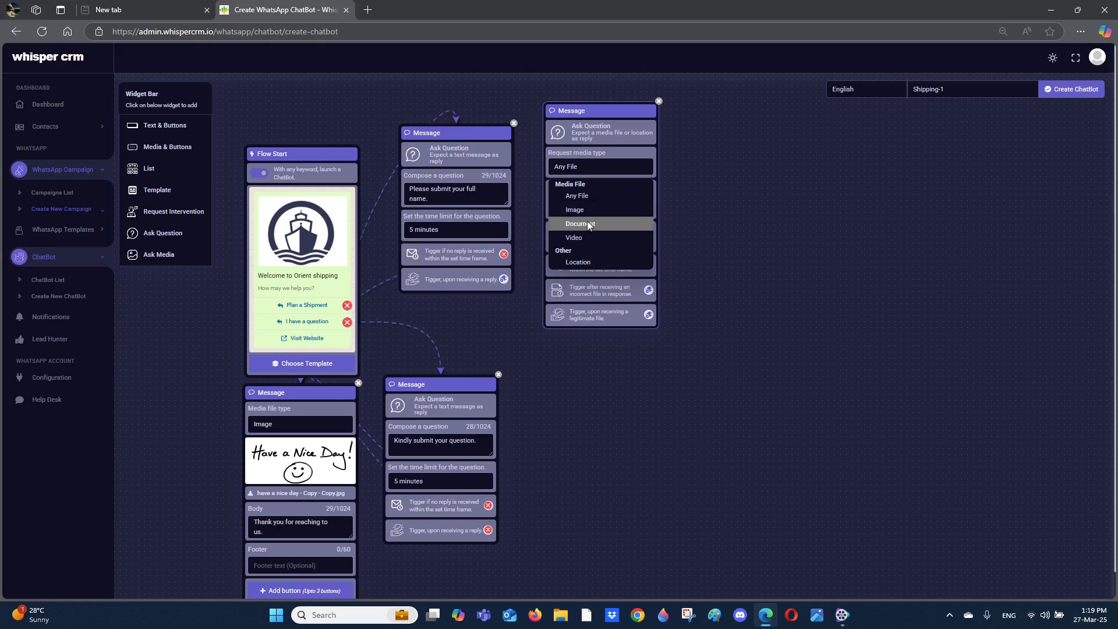
left_click(582, 263)
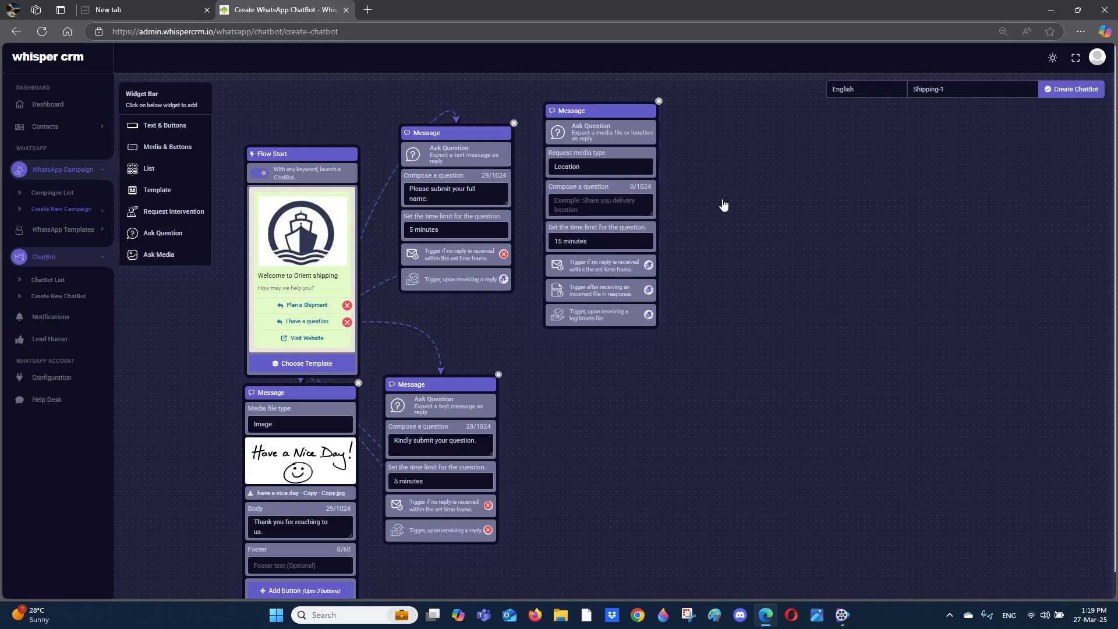
Give the location block the question "please send the pickup location." and a 5-minute limit, and link the full-name question's reply-received trigger to it.
left_click(611, 205)
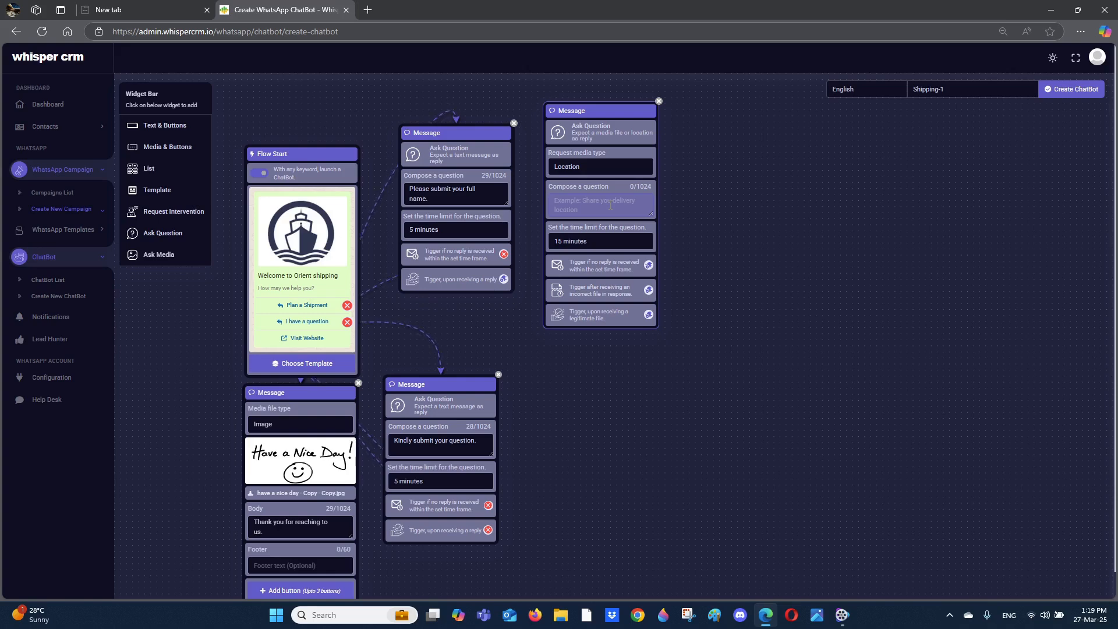
type("please send the pickup location.")
left_click(586, 236)
left_click(580, 272)
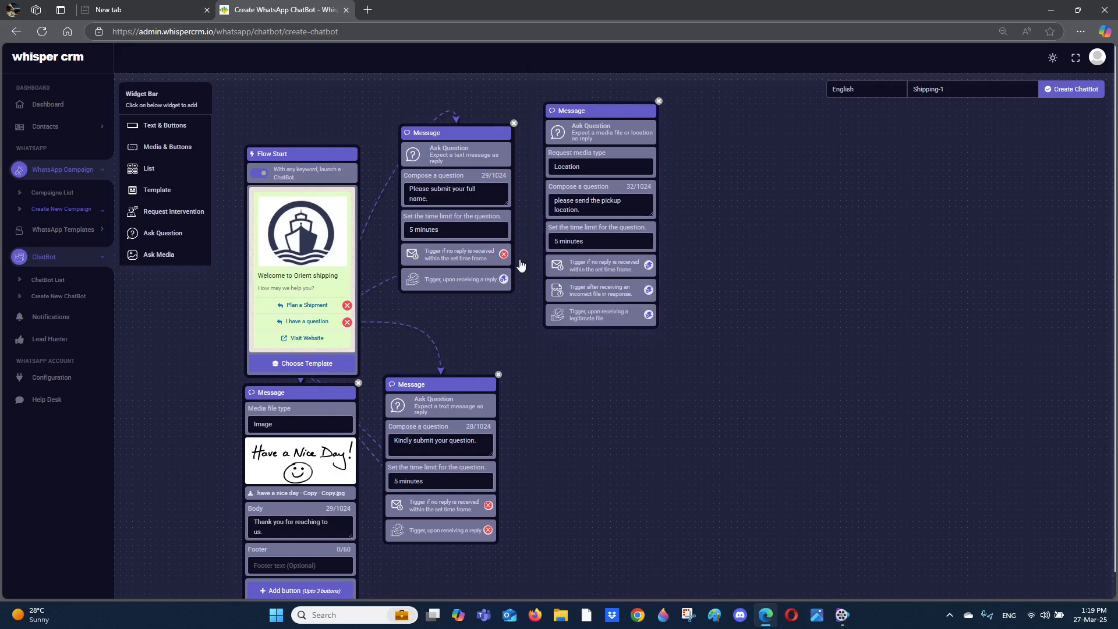
left_click_drag(502, 284, 599, 195)
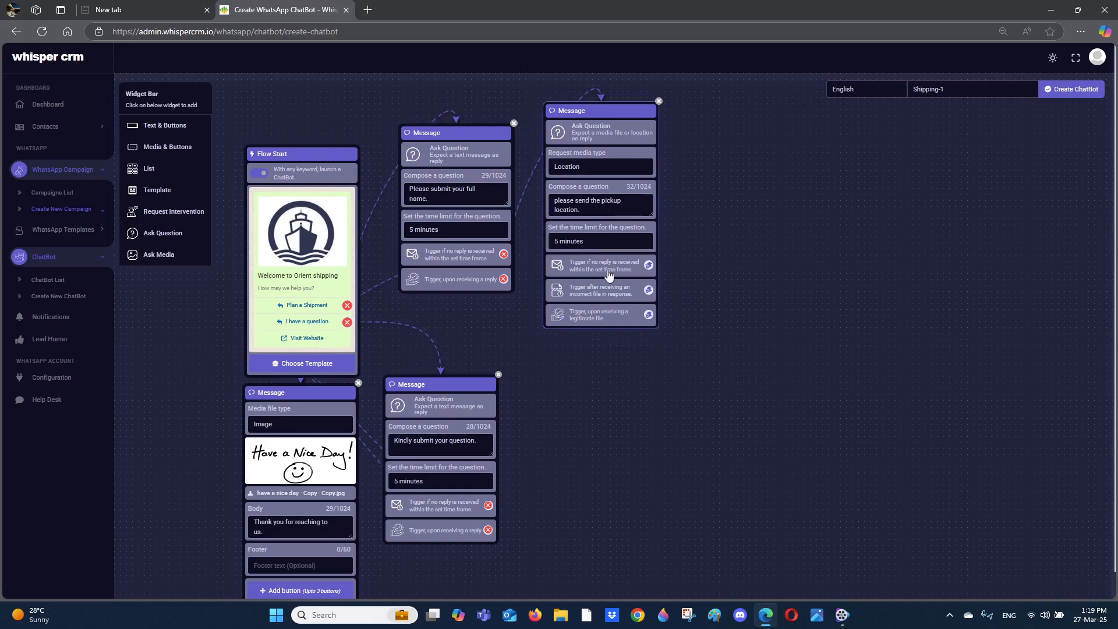
Link the location block's no-reply trigger to the thank-you image message.
left_click(649, 268)
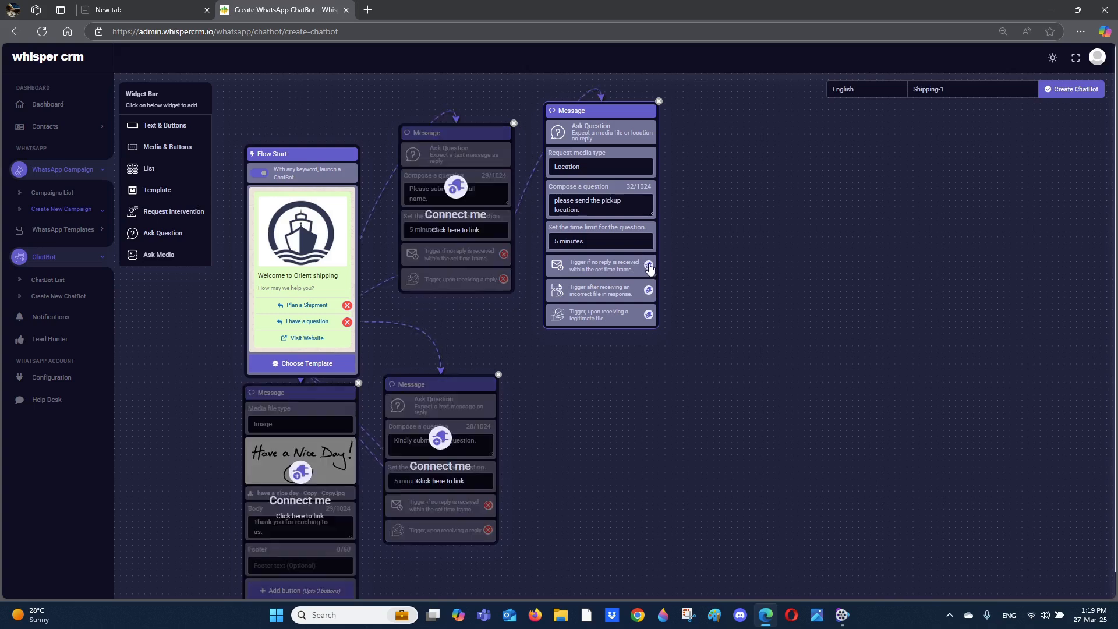
left_click(300, 473)
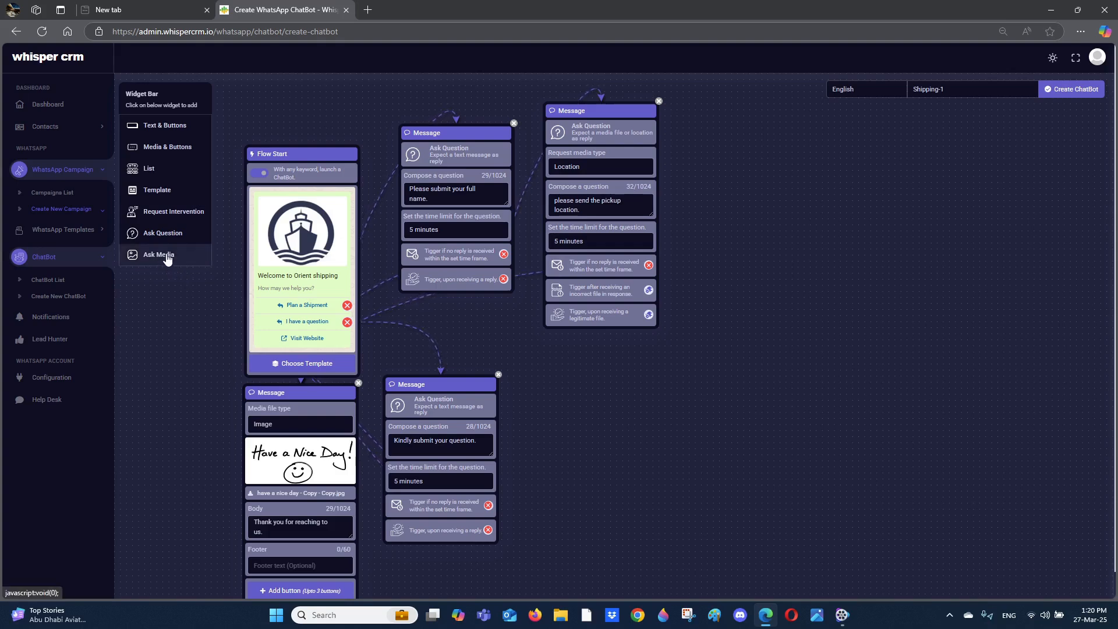
Add an Ask Question block beside the location block with the question "pleas provide building/unit number.".
left_click(162, 234)
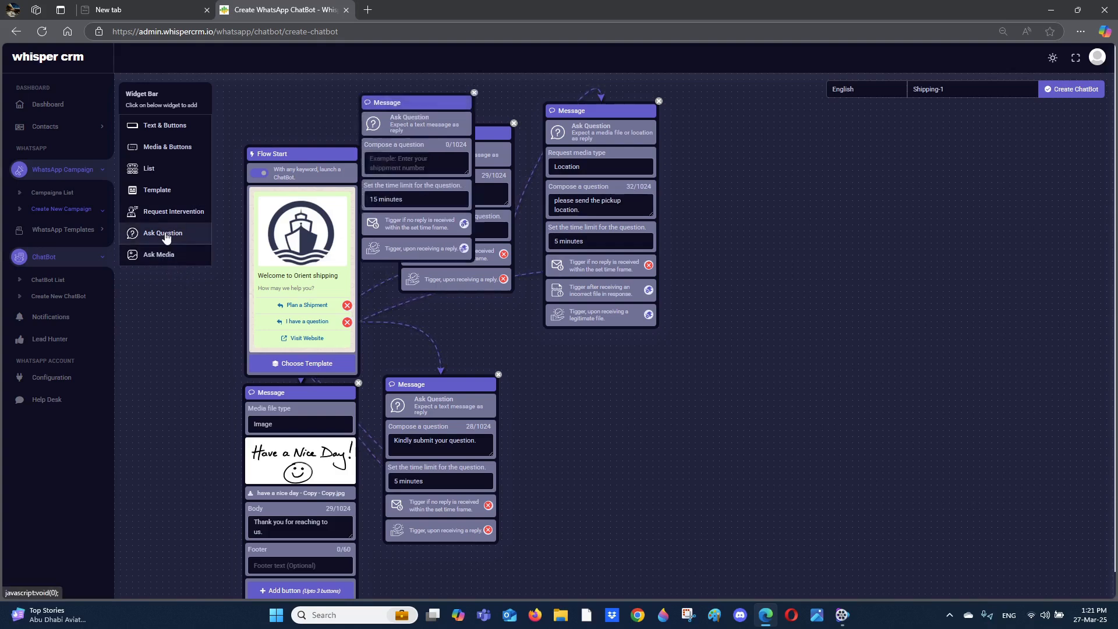
left_click_drag(428, 111, 750, 148)
left_click(728, 202)
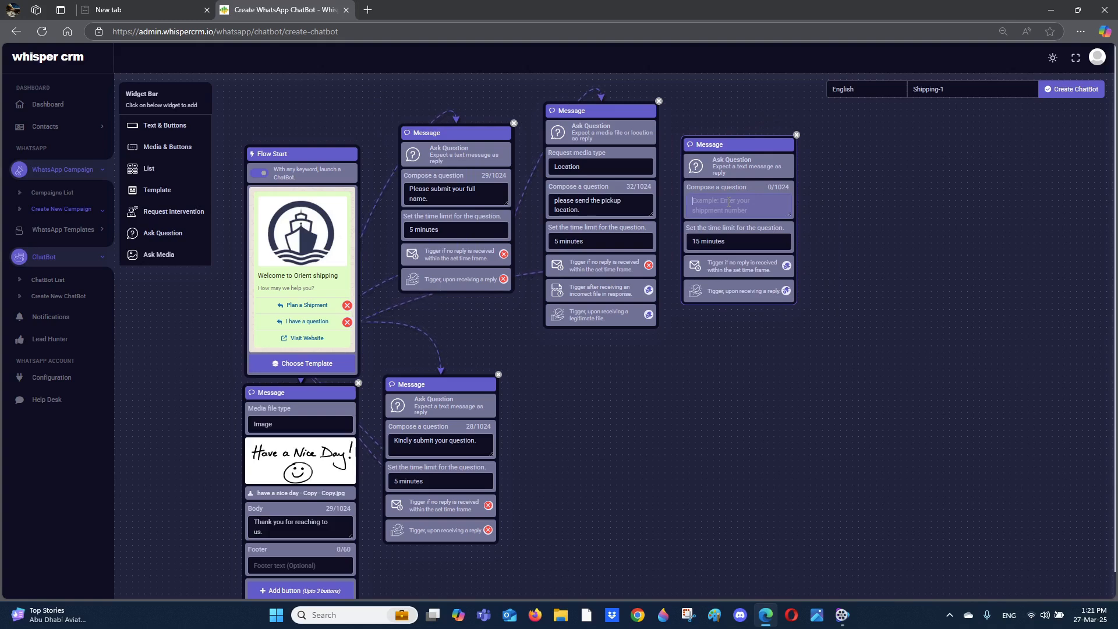
type("pleas provide building/unit number.")
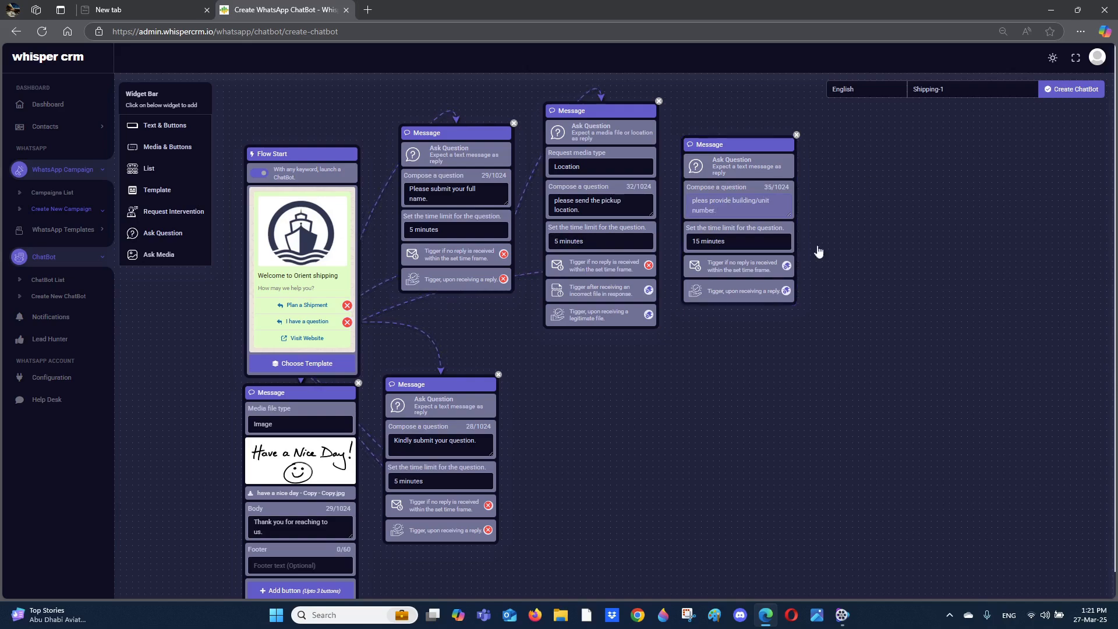
Link the location block's incorrect-file and legitimate-file triggers to the building/unit number question.
left_click(648, 290)
left_click(722, 233)
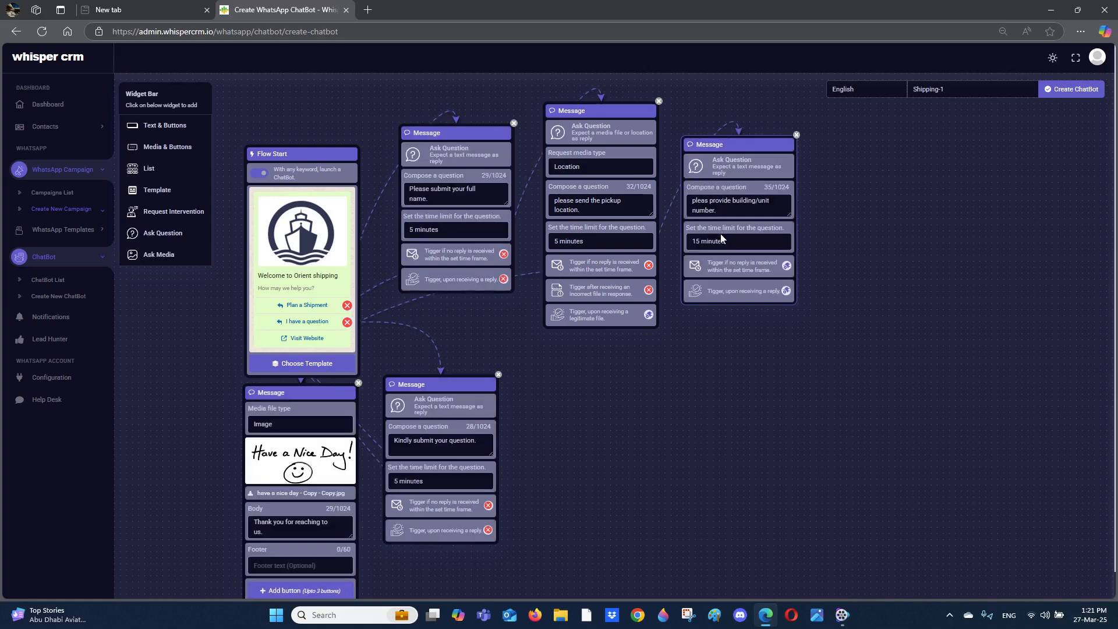
left_click(650, 316)
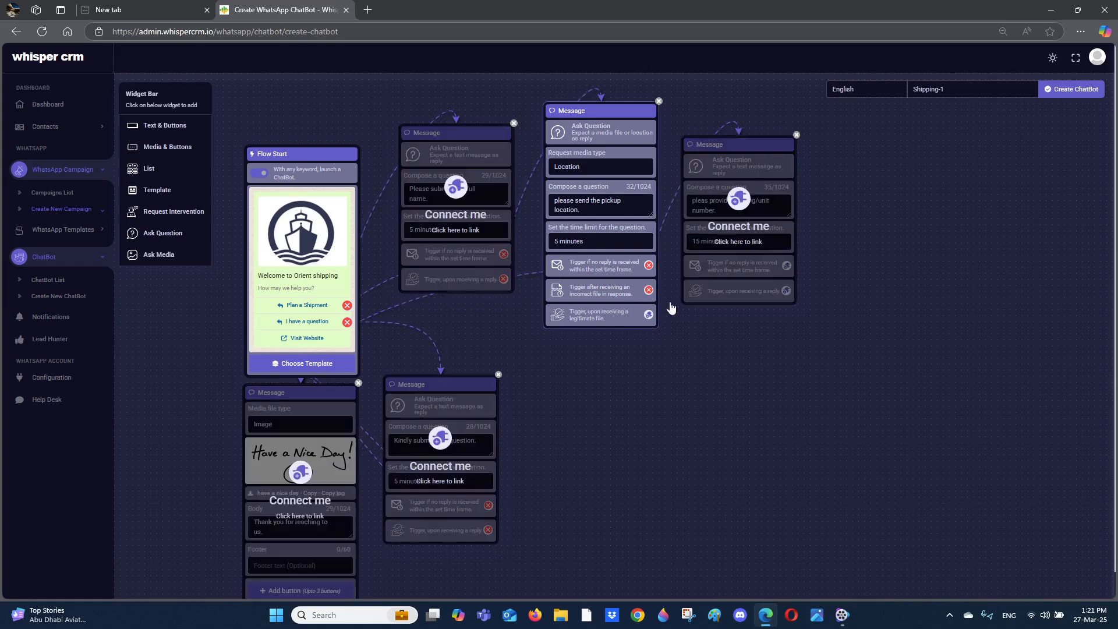
left_click(737, 198)
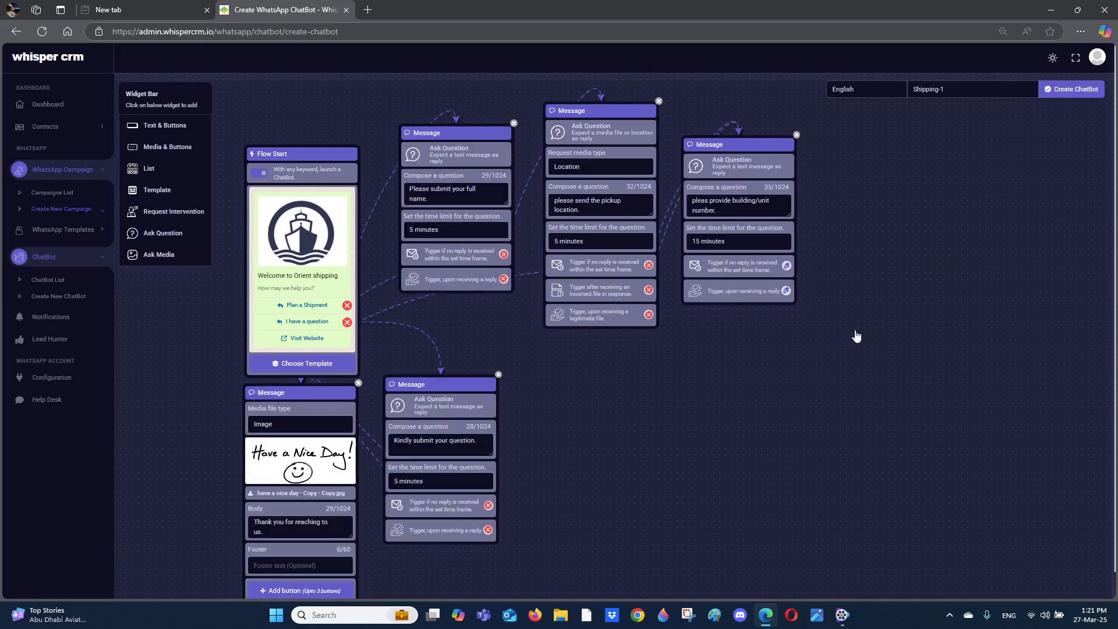
Set the building/unit number question's time limit to 5 minutes and link its no-reply trigger to the thank-you image message.
left_click(720, 244)
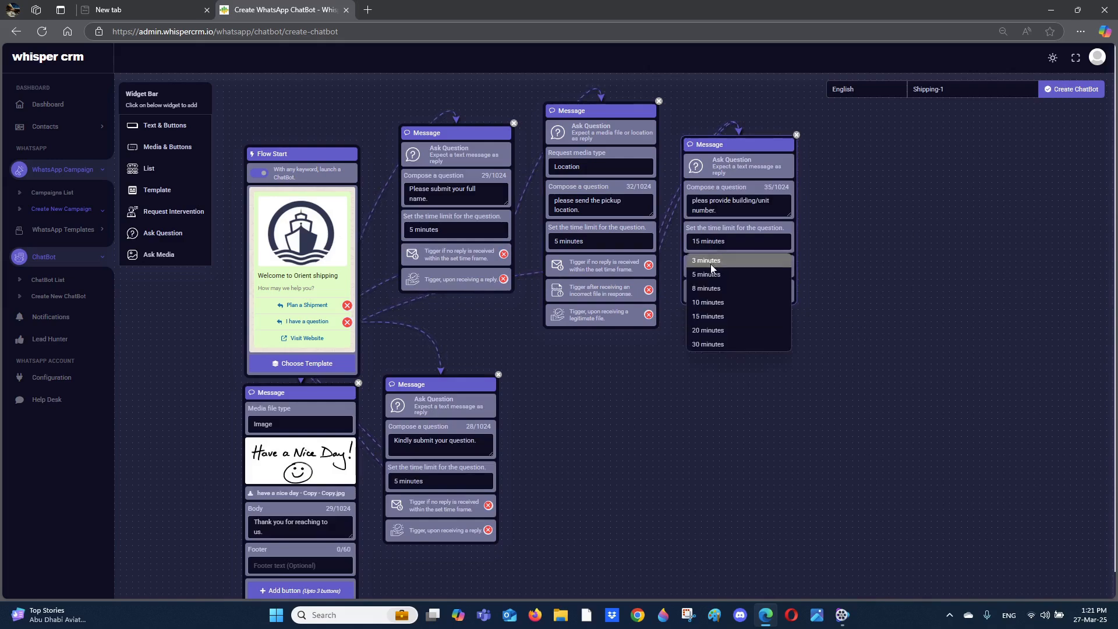
left_click(708, 272)
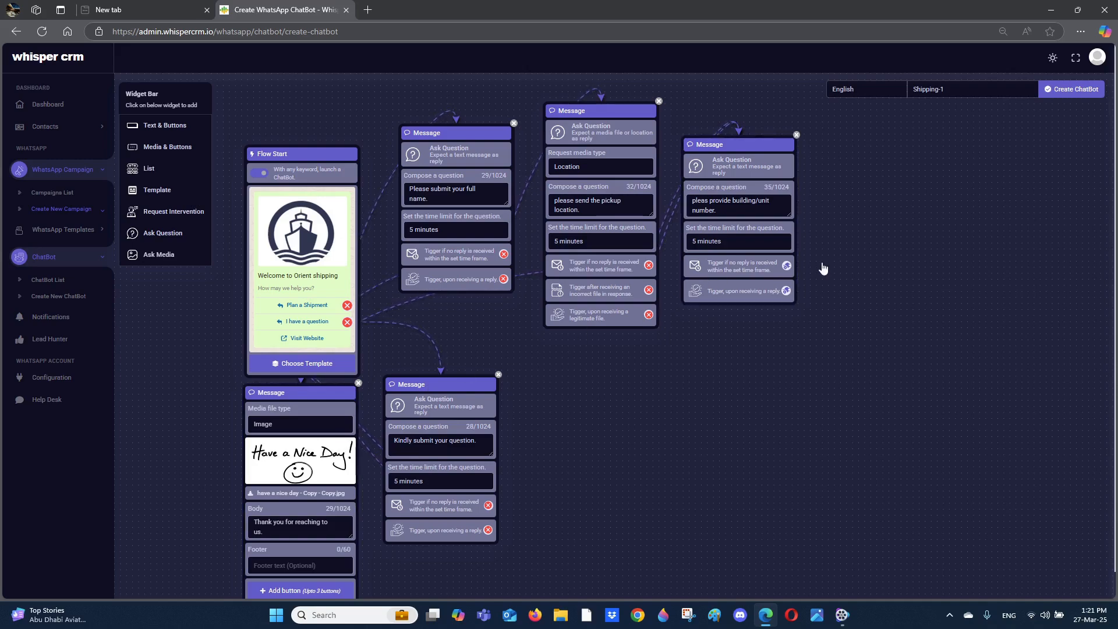
left_click(786, 266)
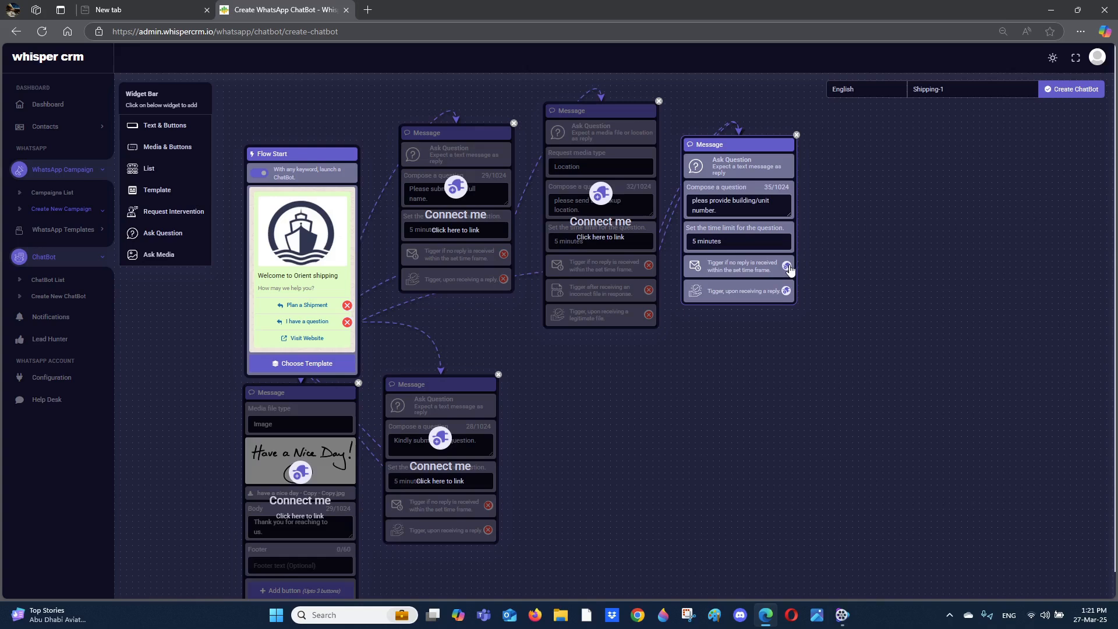
left_click(301, 471)
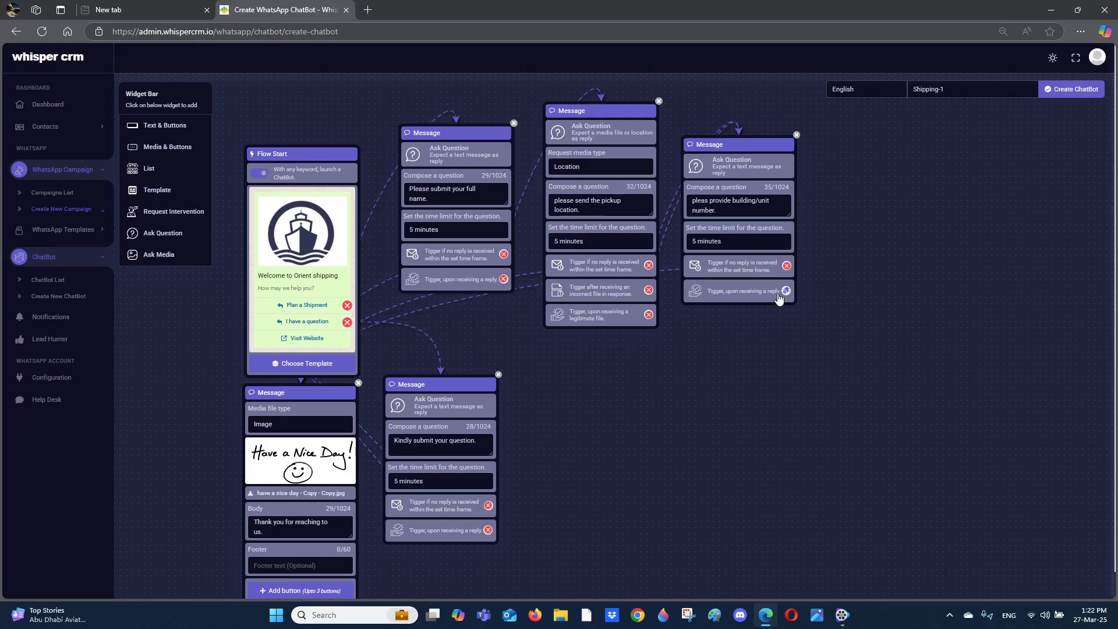
Add a List block beside the building/unit question with the body "Please select the shipping destination." and link that question's reply-received trigger to it.
left_click(149, 169)
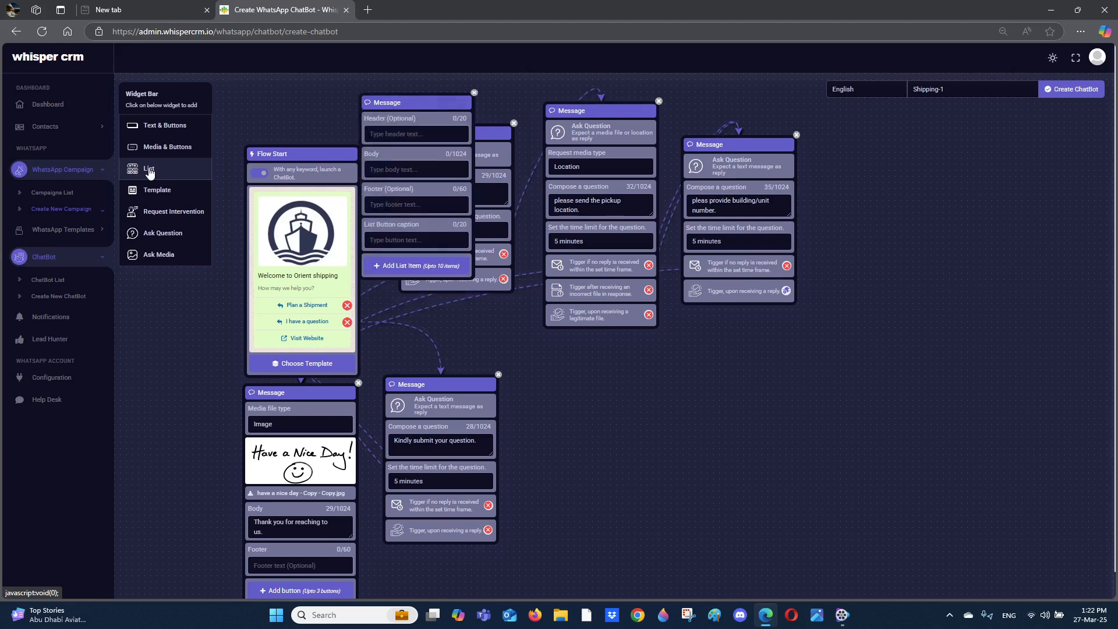
left_click_drag(409, 105, 875, 124)
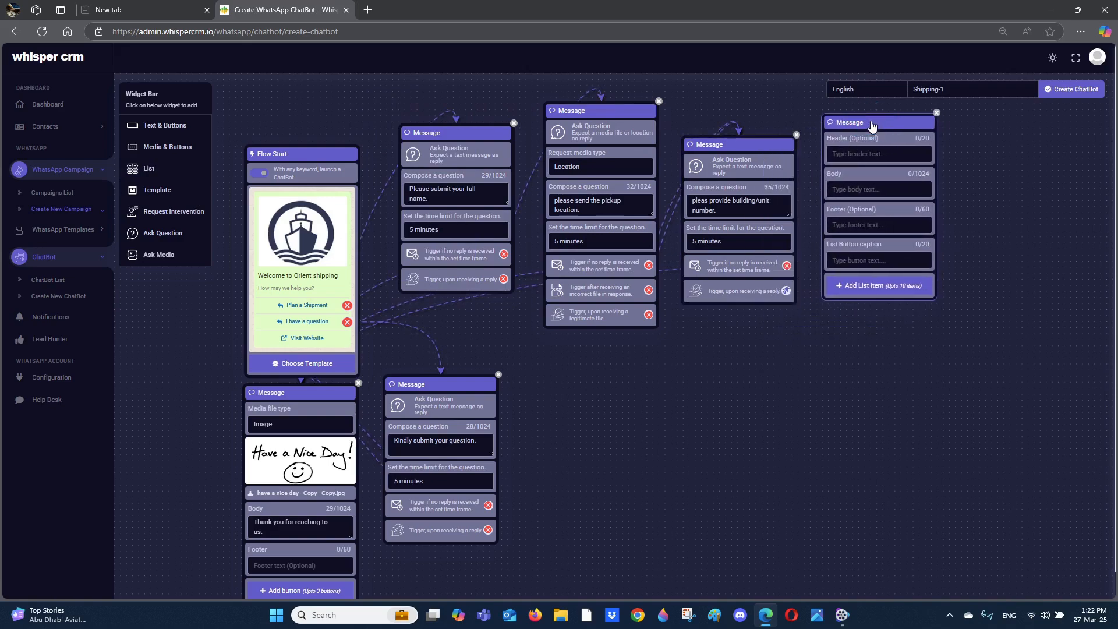
left_click(847, 383)
left_click(862, 190)
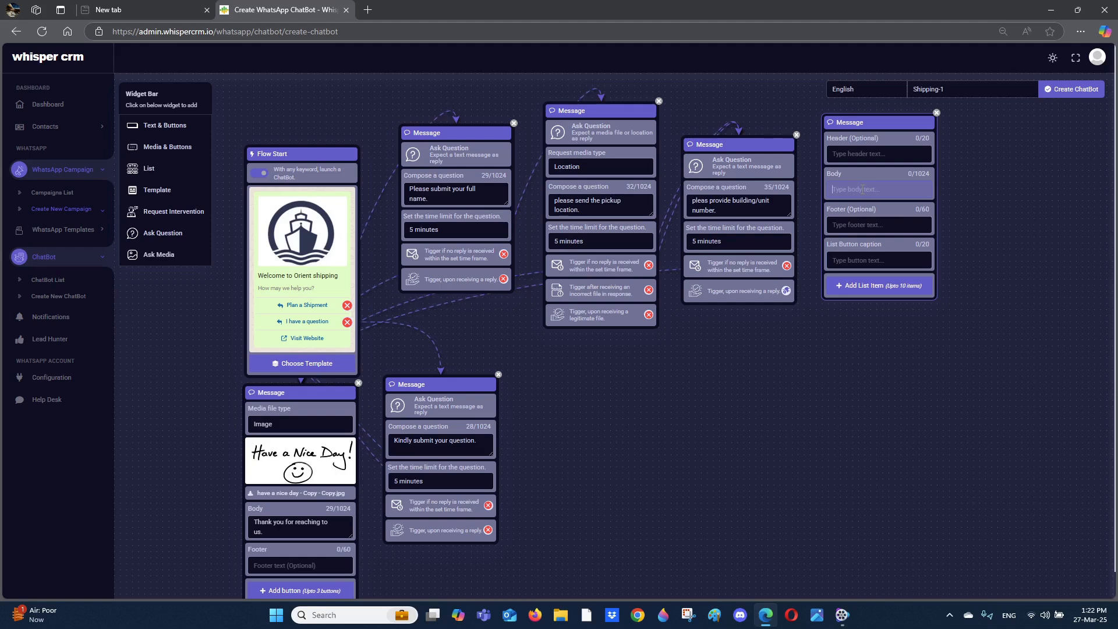
type("Pleas")
type("e select ")
type("the sh")
type("ipping dest")
type("ination.")
left_click(786, 290)
left_click(884, 190)
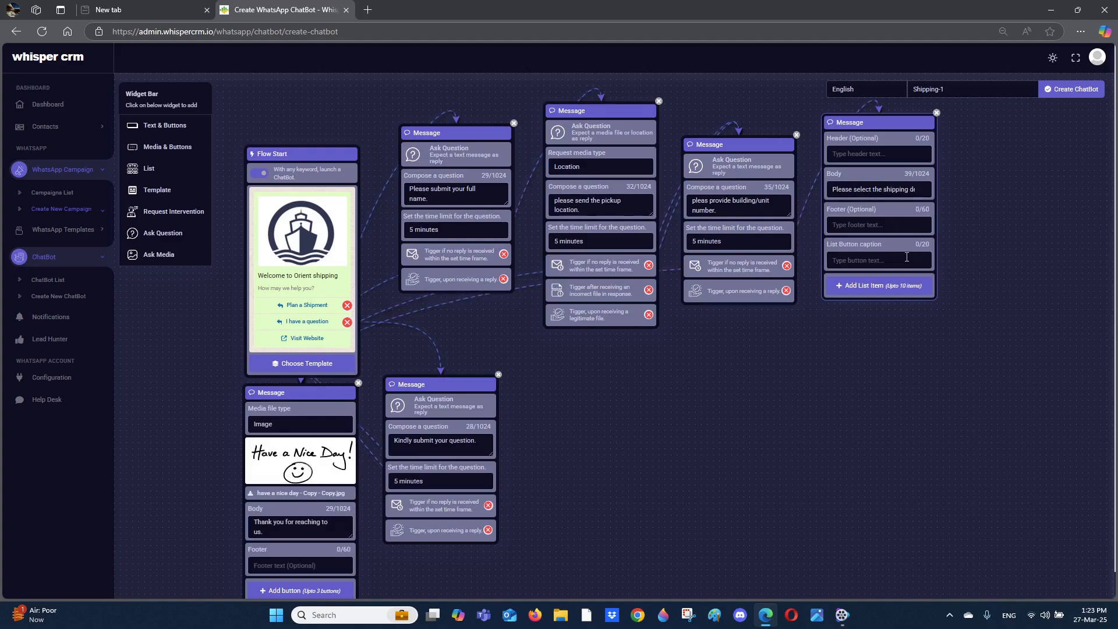
Set the list's button caption to "Destination list" and add three list items.
left_click(858, 261)
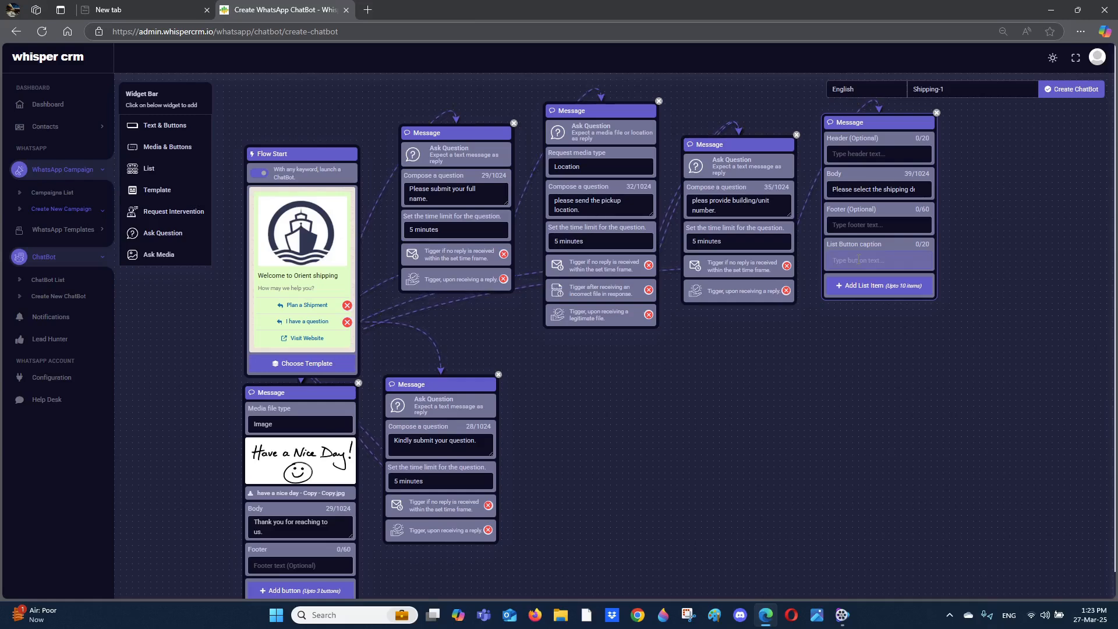
type("Destination list")
left_click(879, 356)
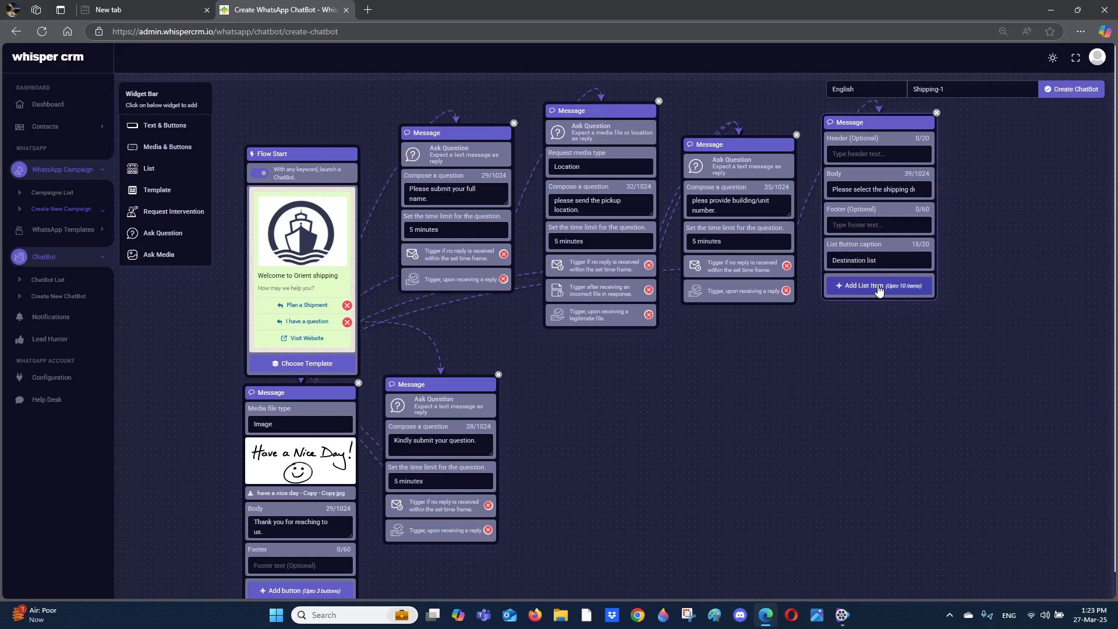
left_click(879, 287)
left_click(877, 353)
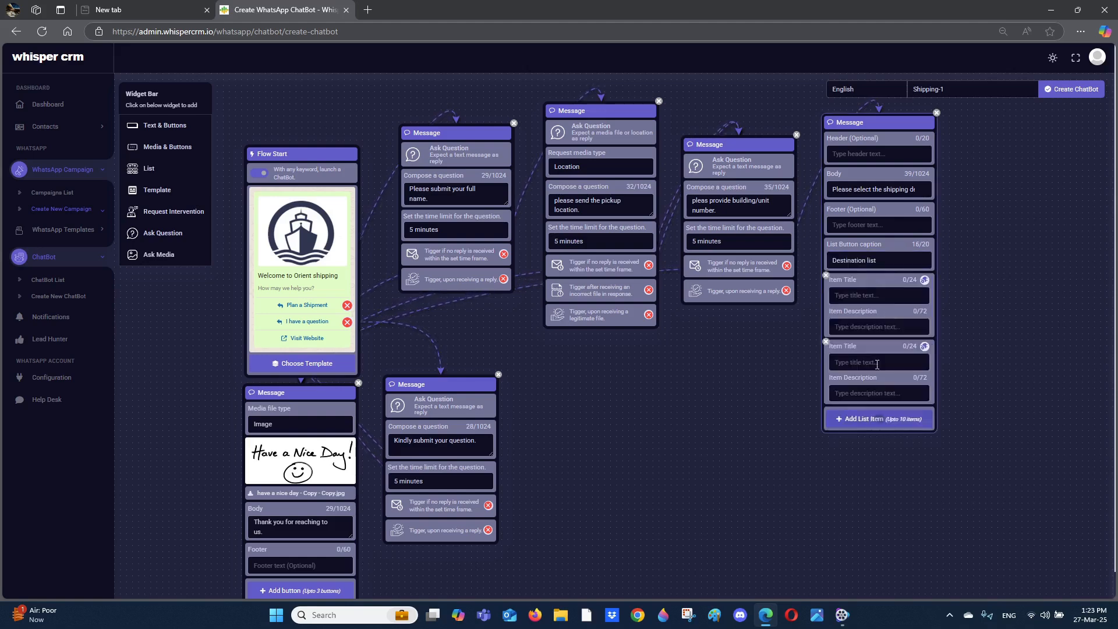
left_click(881, 419)
Enter "Colombo" as both the title and the description of the first list item.
left_click(857, 296)
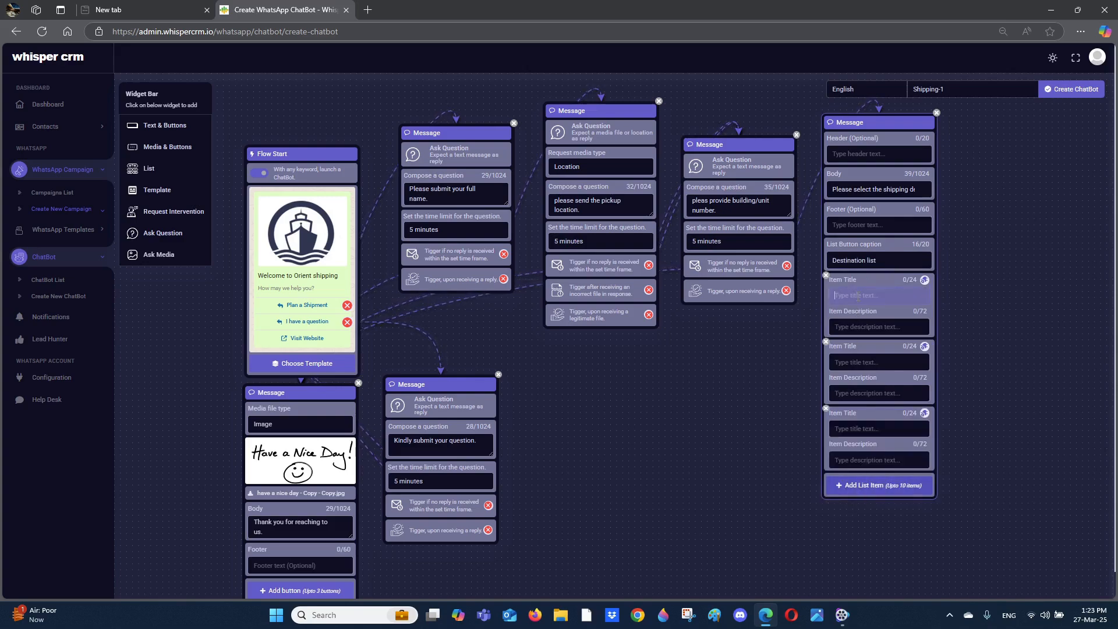
type("Colo")
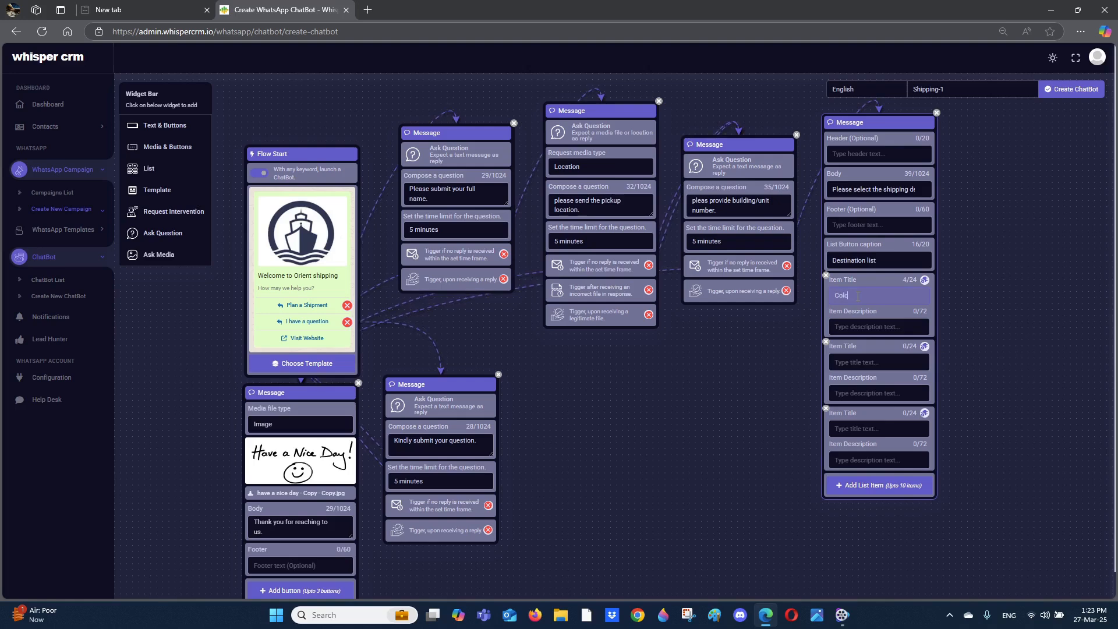
type("mbo")
left_click(862, 325)
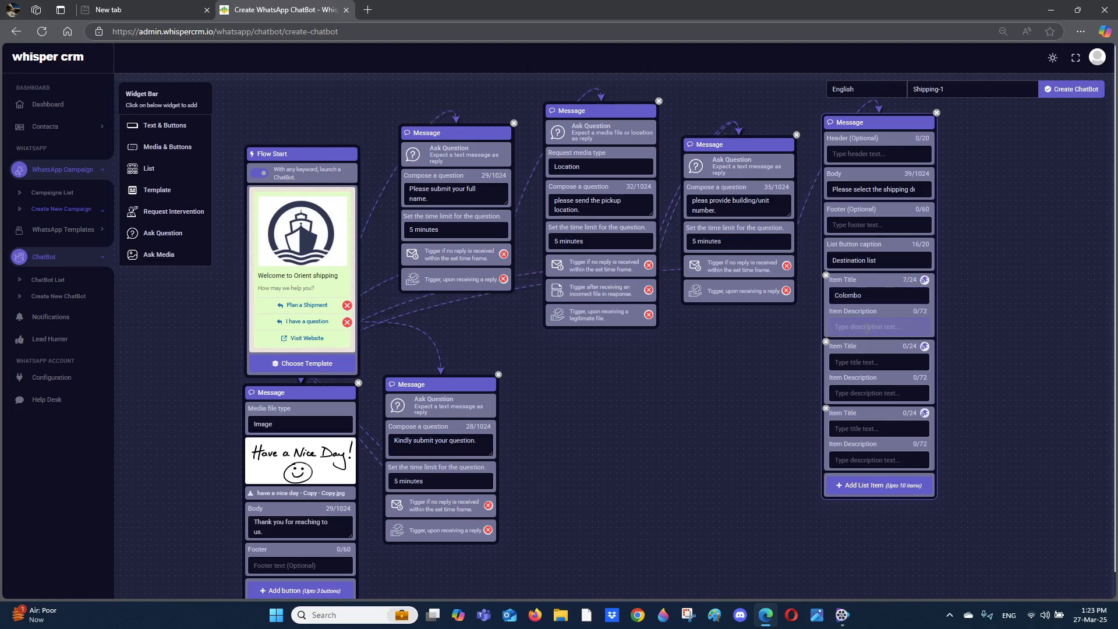
type("Colombo")
Fill in the title and description of the second list item as "Manila" and of the third as "Jakarta".
left_click(857, 361)
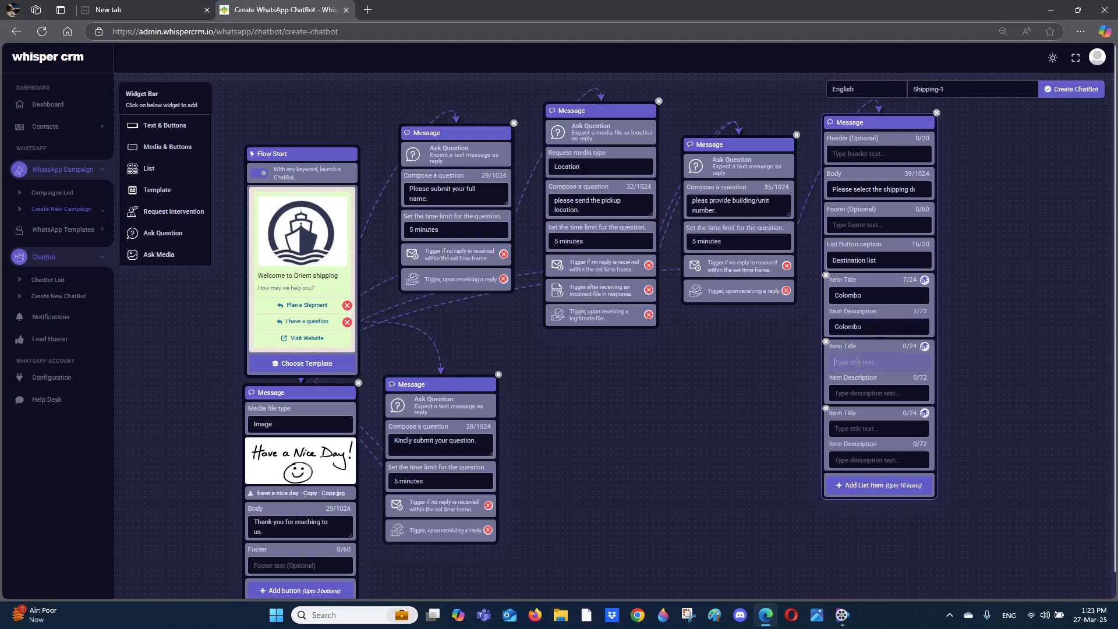
type("Manila")
left_click(874, 392)
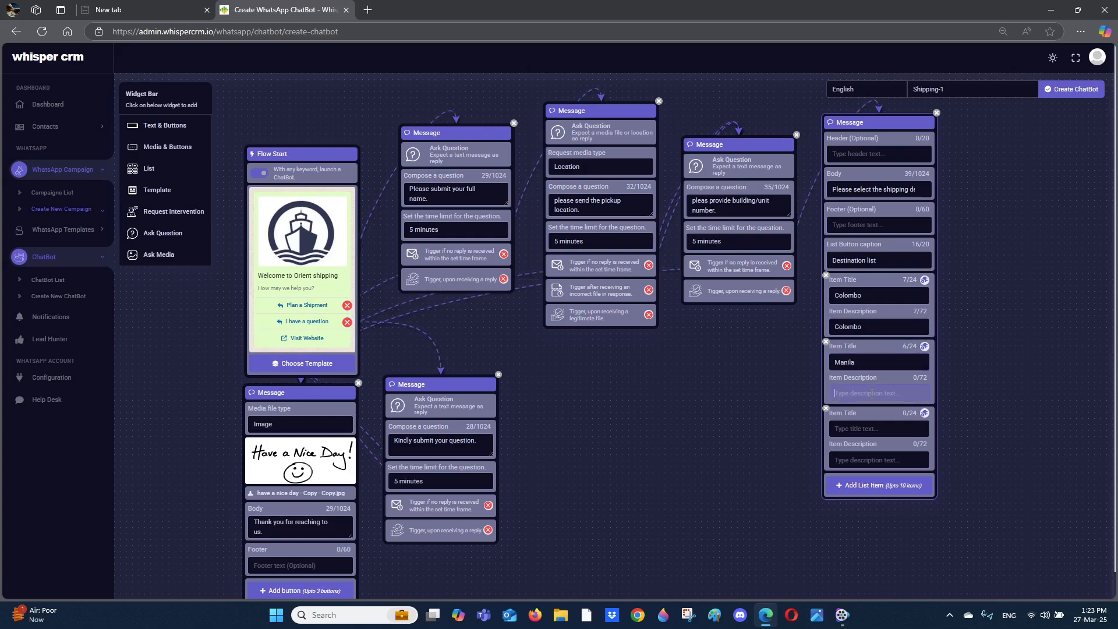
type("Manila")
left_click(864, 430)
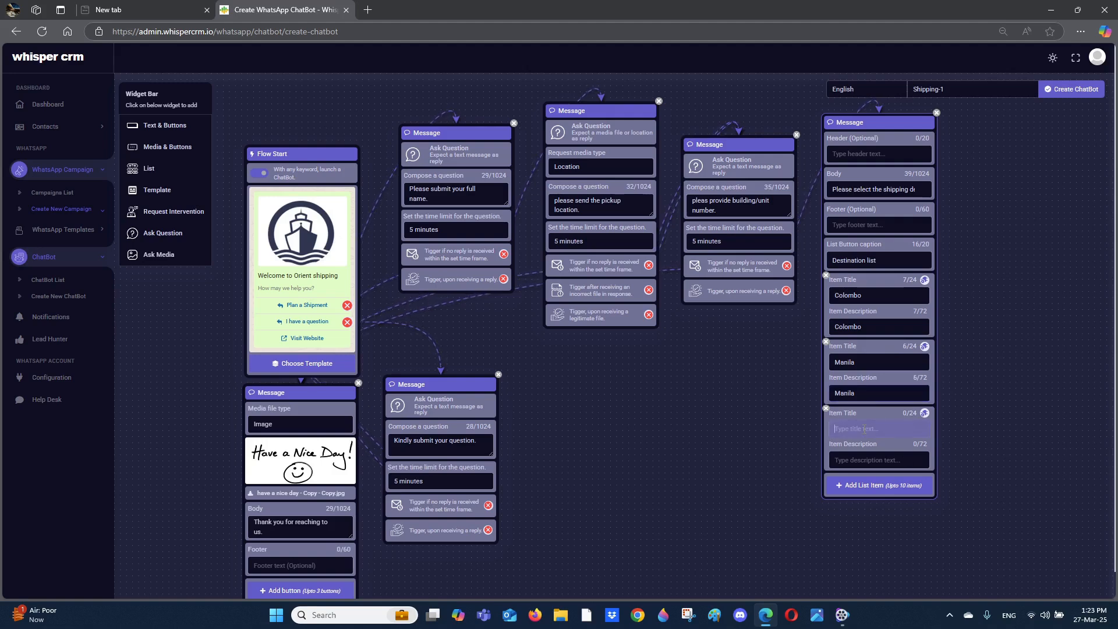
type("Jakarta")
left_click(850, 467)
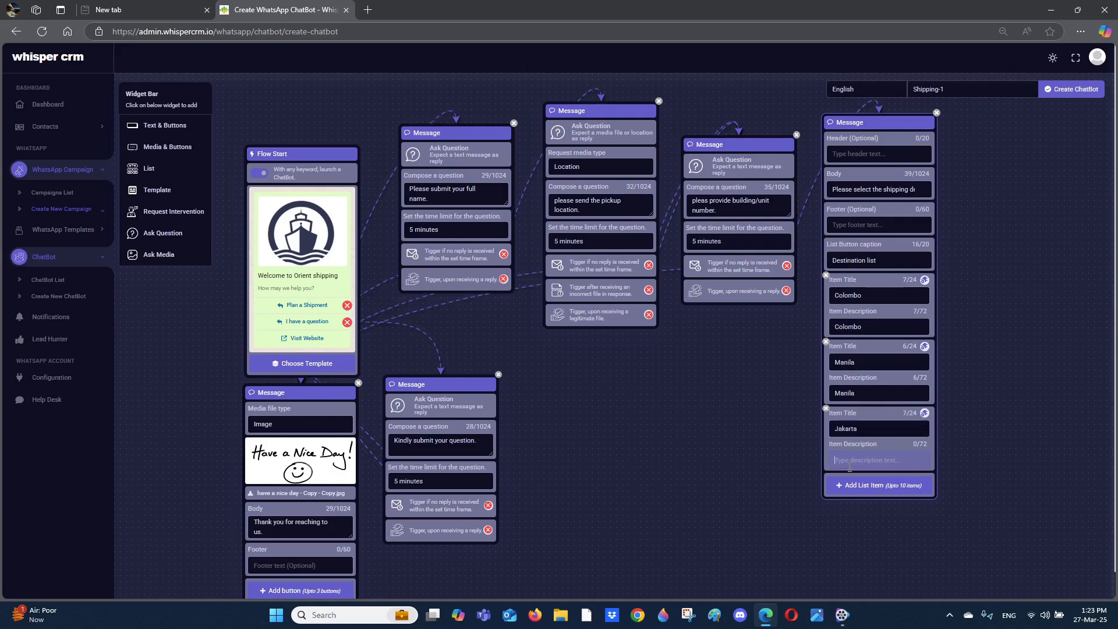
type("Jakarta")
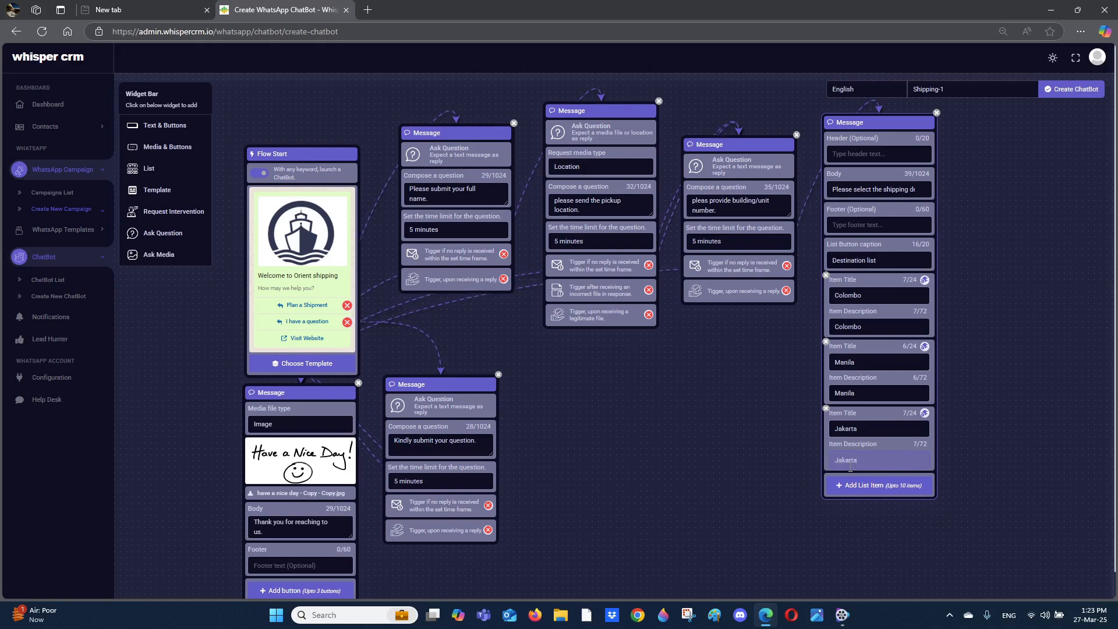
left_click(718, 444)
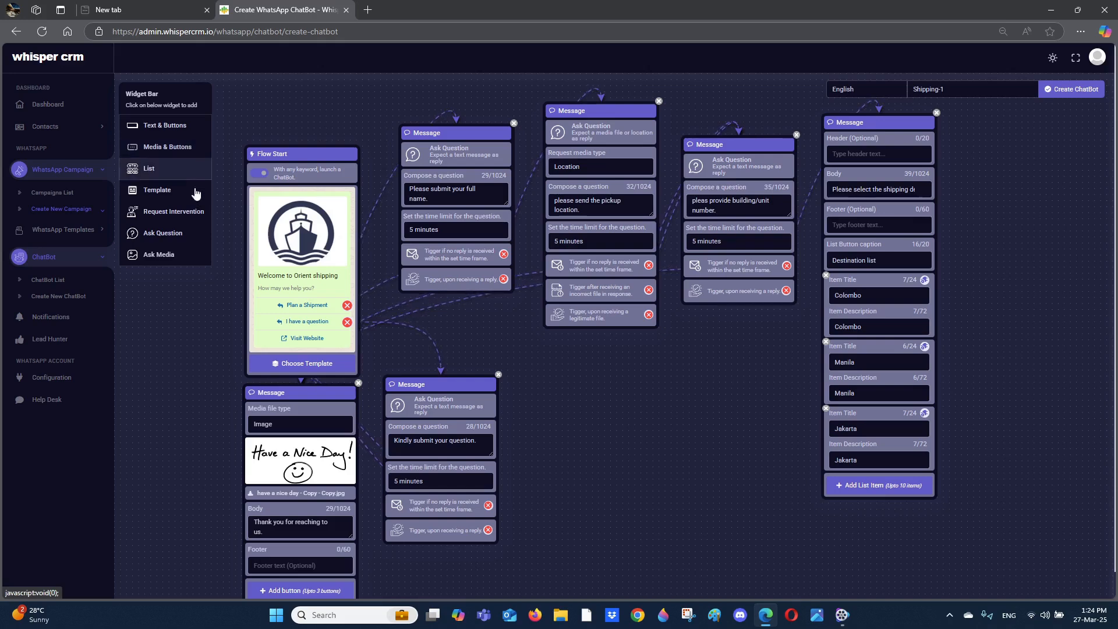
Add a Request Intervention block beside the list with the two-line signout message "Thank you" and "we shall reach to you soon.".
left_click(164, 213)
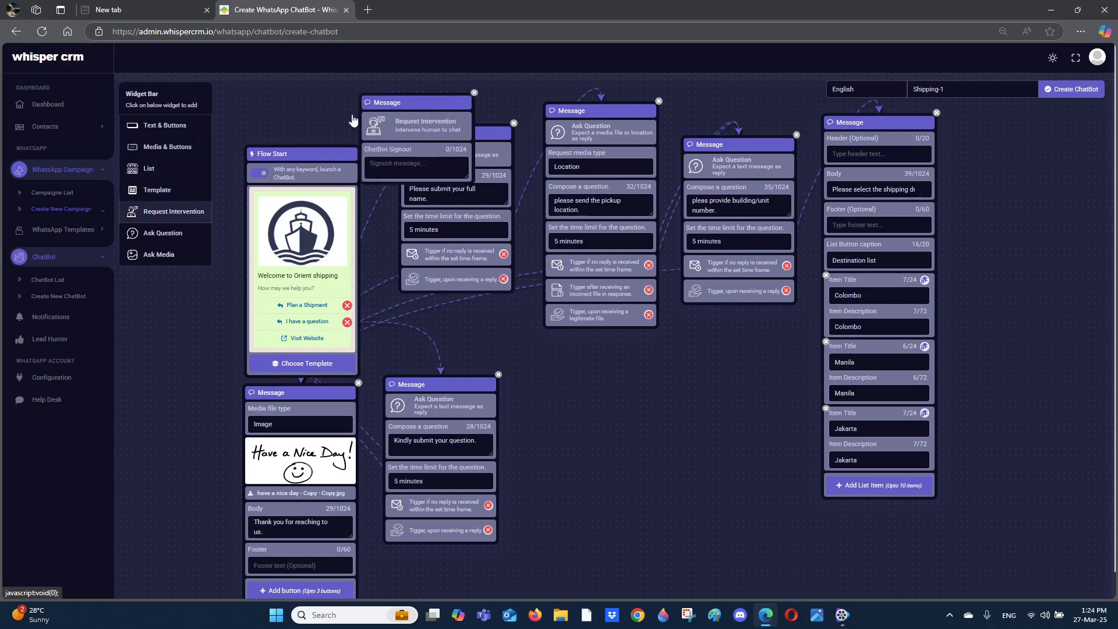
left_click_drag(402, 102, 1020, 240)
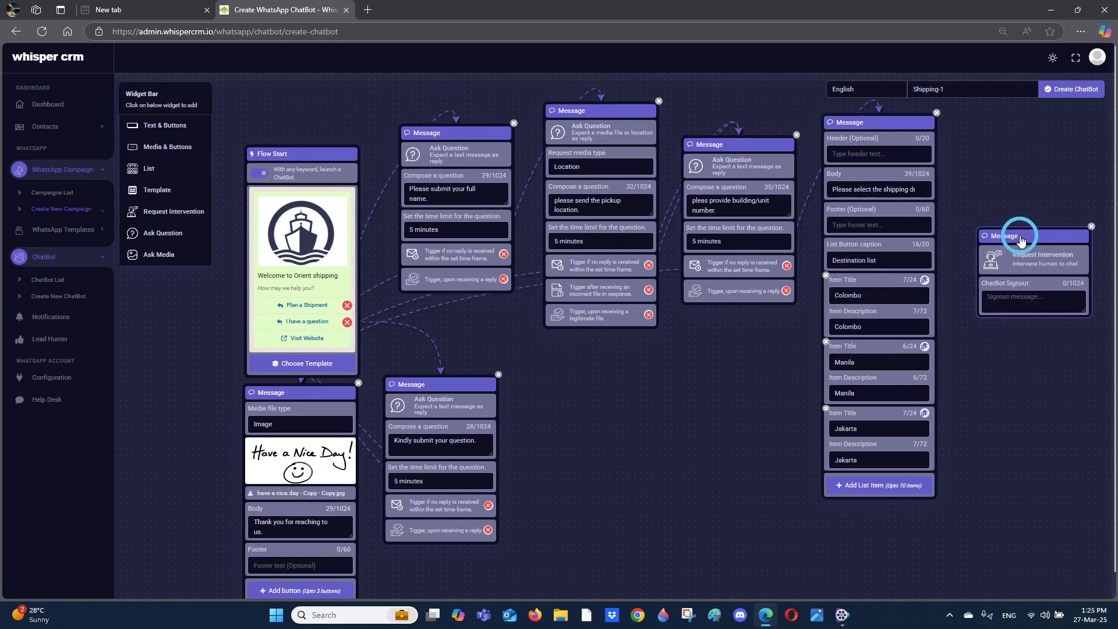
left_click(1005, 298)
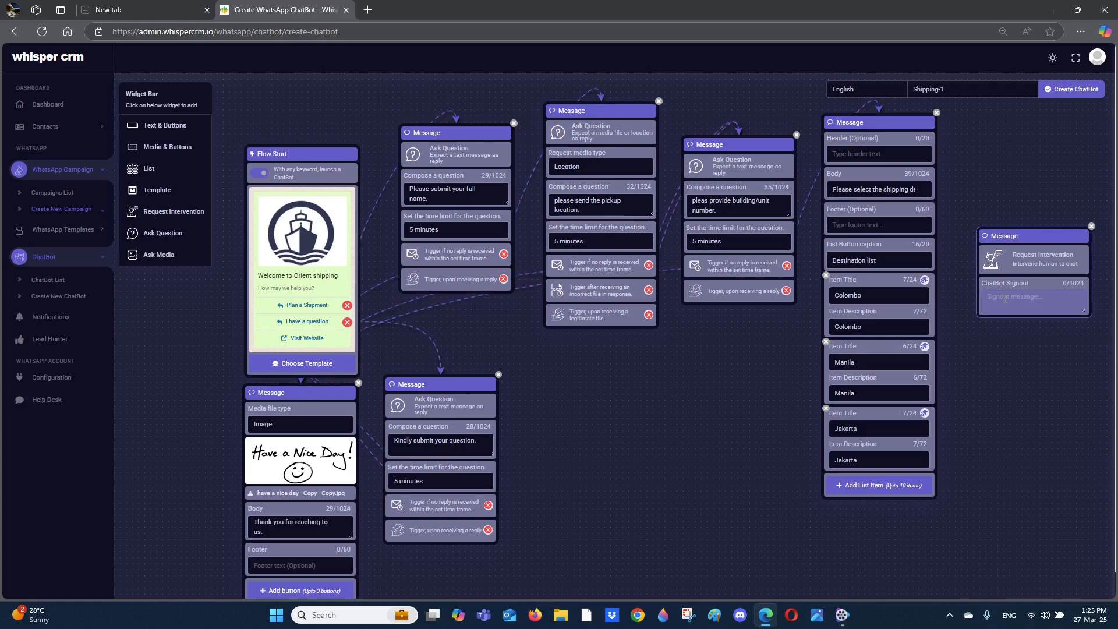
type("Than")
type("k ")
type("you ")
type("we shal")
type("l reach to")
type(" you soo")
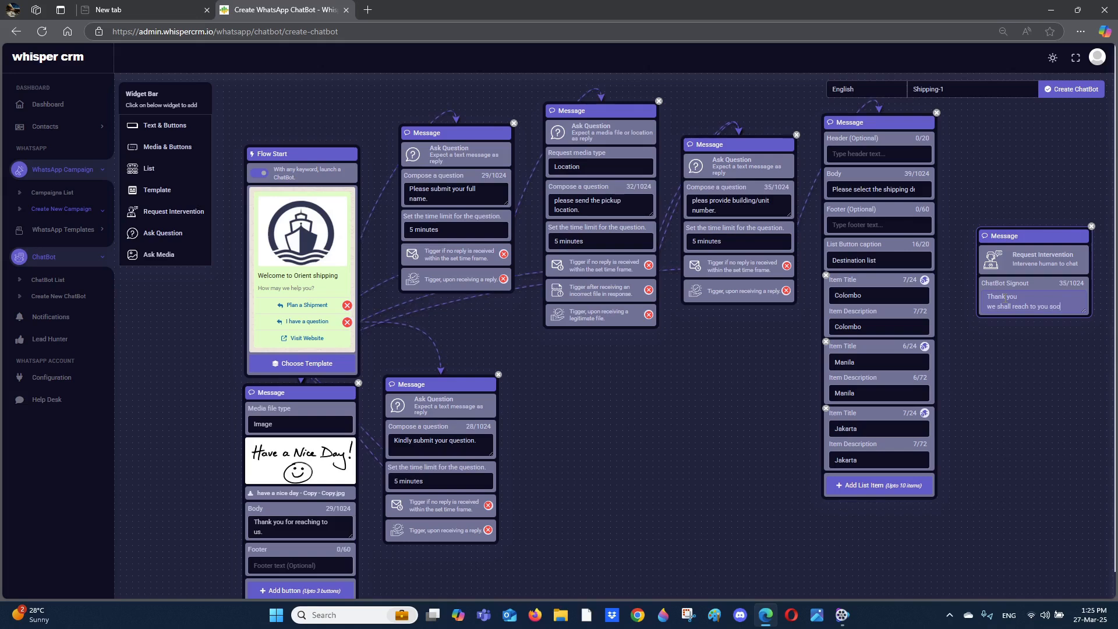
type("n.")
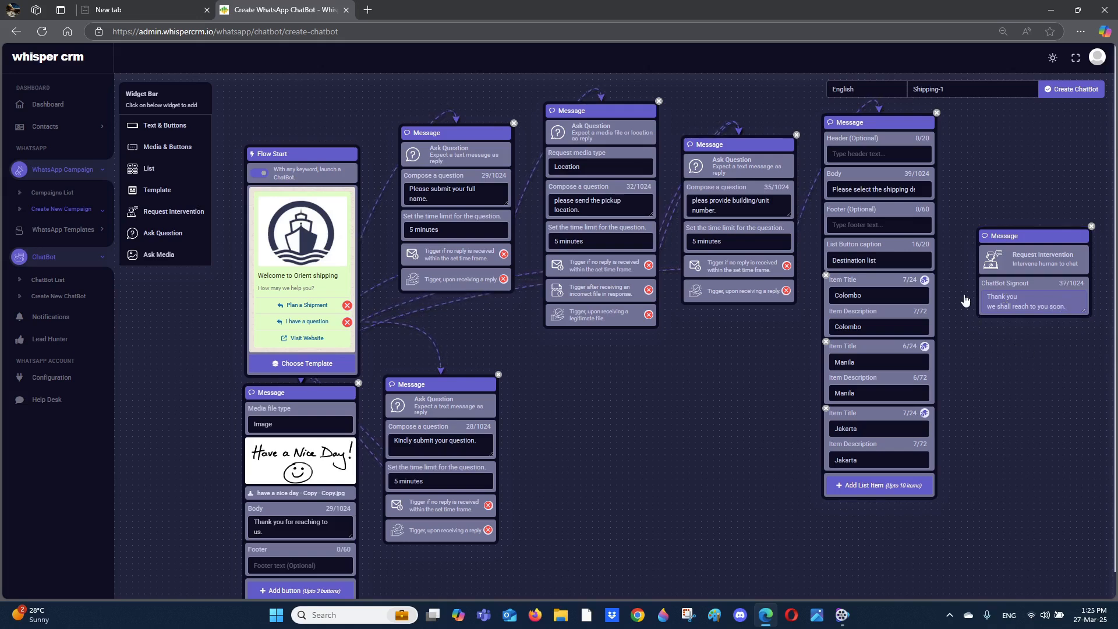
Link the Colombo, Manila and Jakarta list items each to the Request Intervention block.
left_click(925, 280)
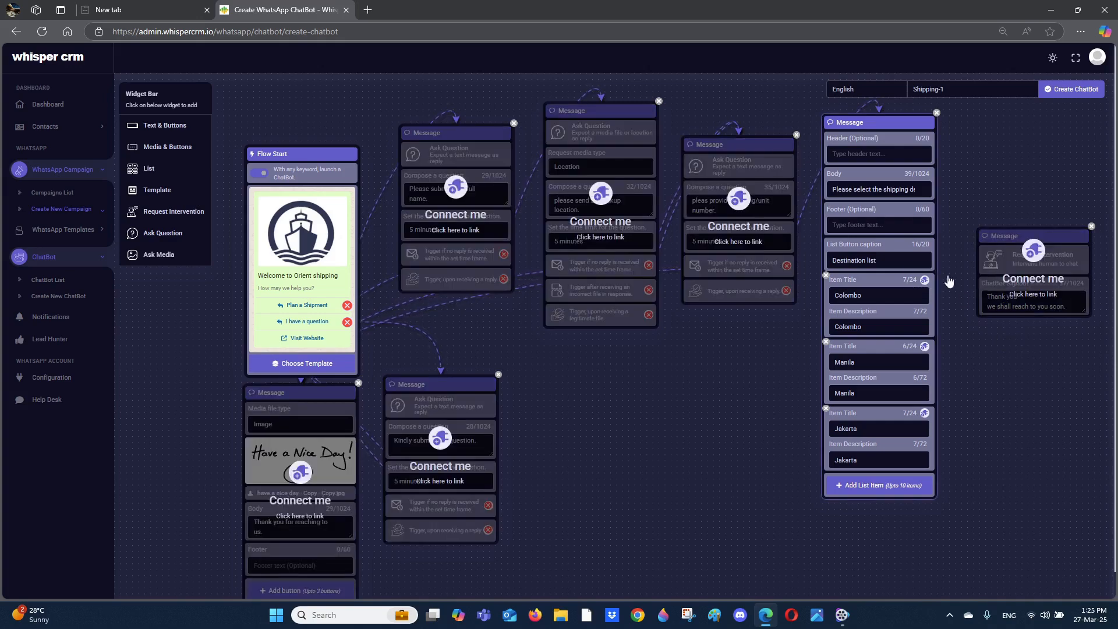
left_click(1028, 256)
left_click(925, 347)
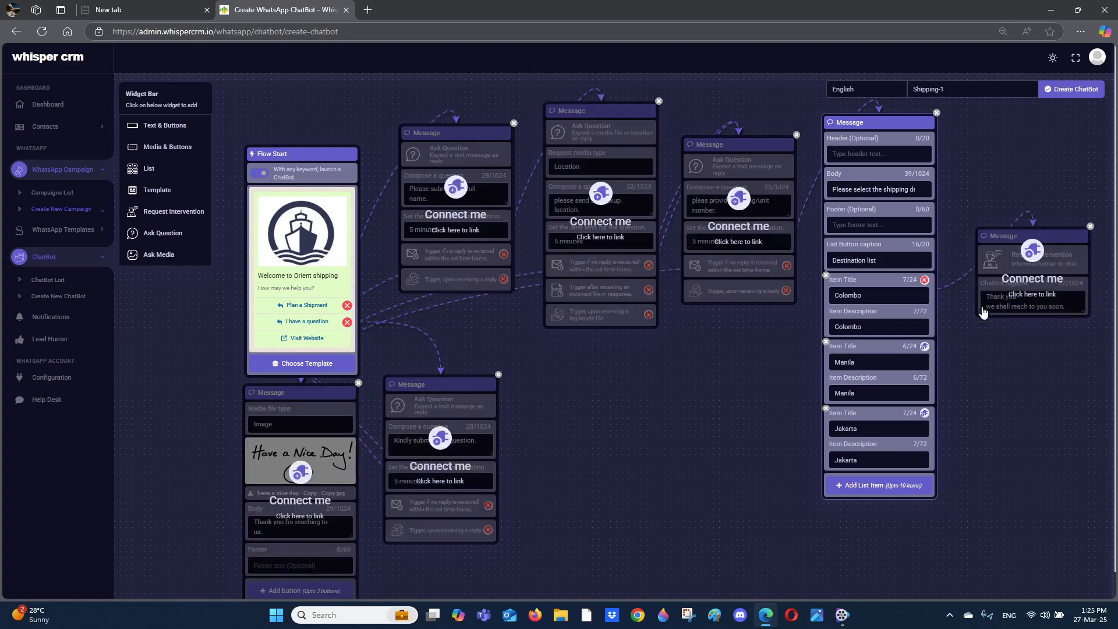
left_click(1029, 250)
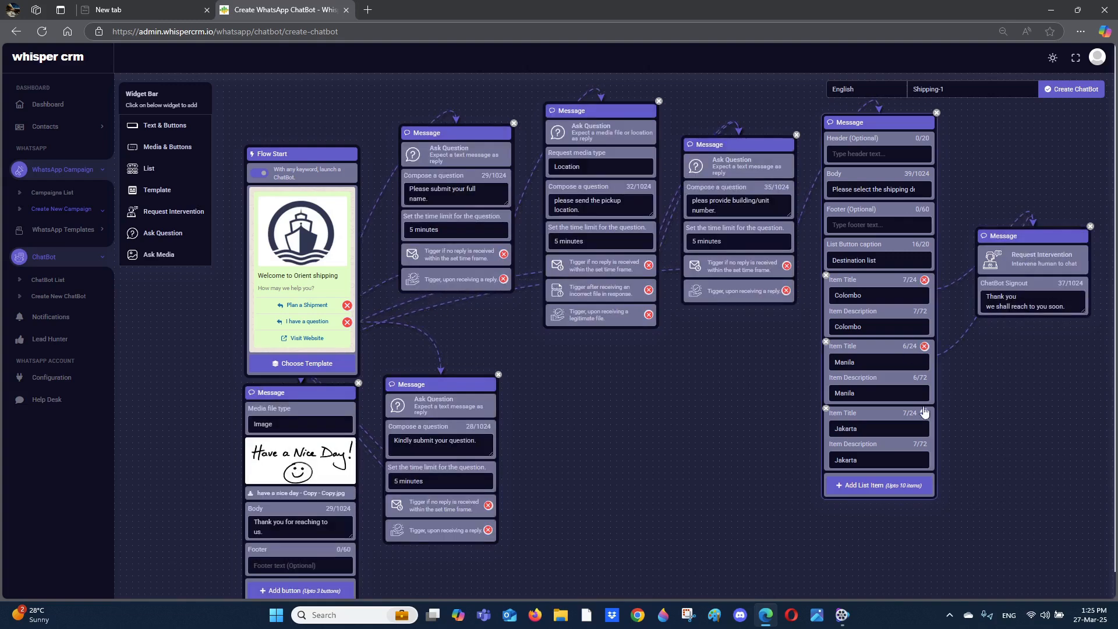
left_click(924, 413)
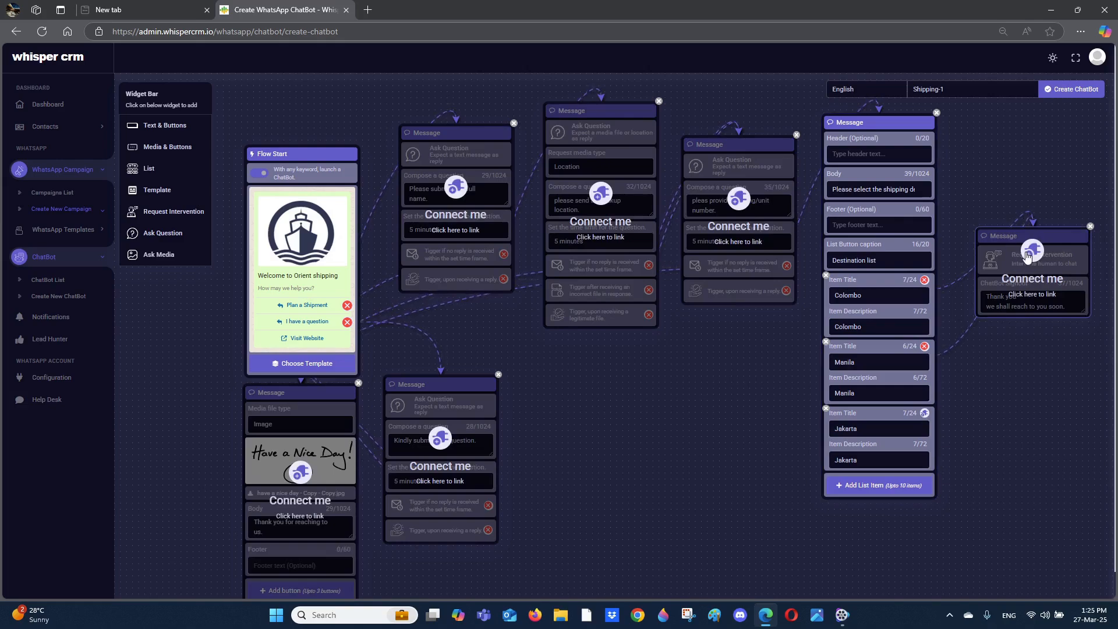
left_click(1030, 252)
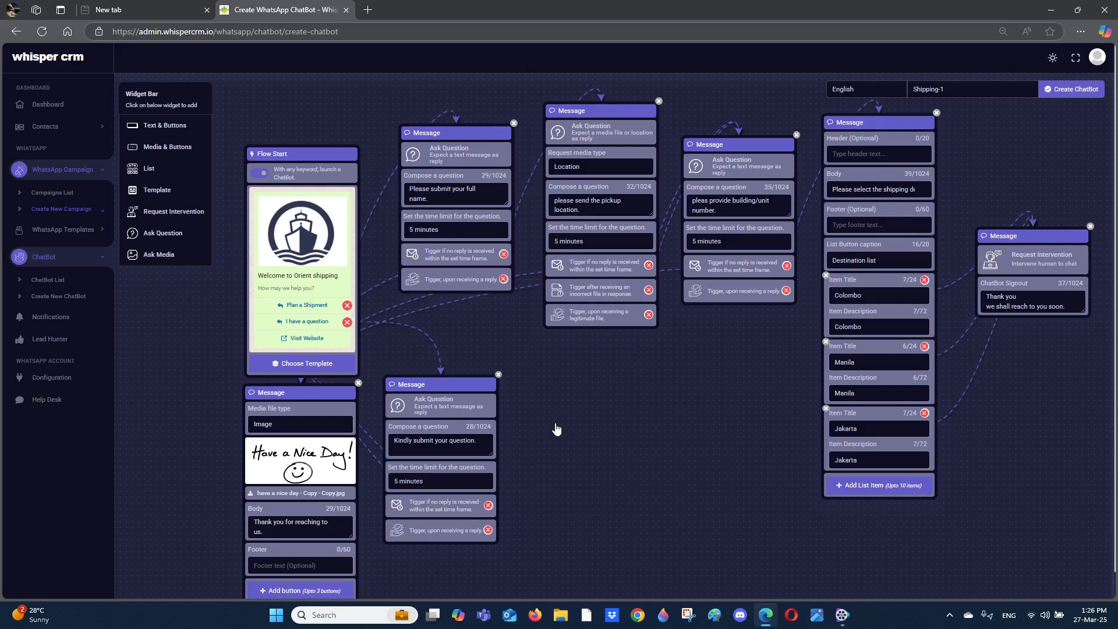
Create the Shipping-1 chatbot from the finished flow and acknowledge the confirmation dialogs.
scroll(547, 418, "down", 1)
scroll(604, 380, "up", 1)
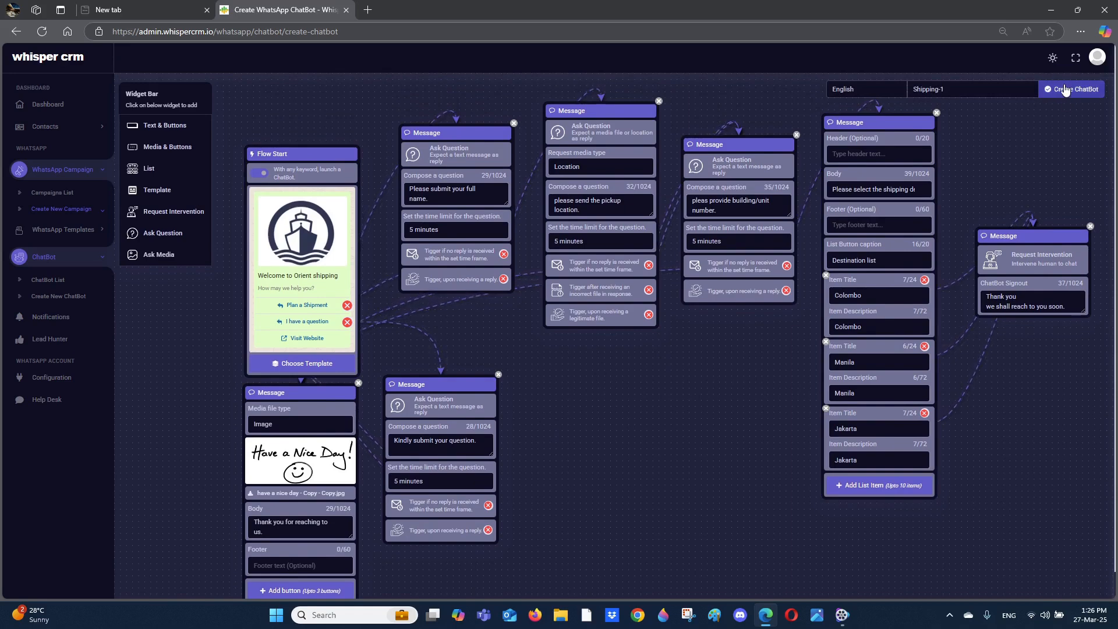
left_click(1066, 89)
left_click(571, 360)
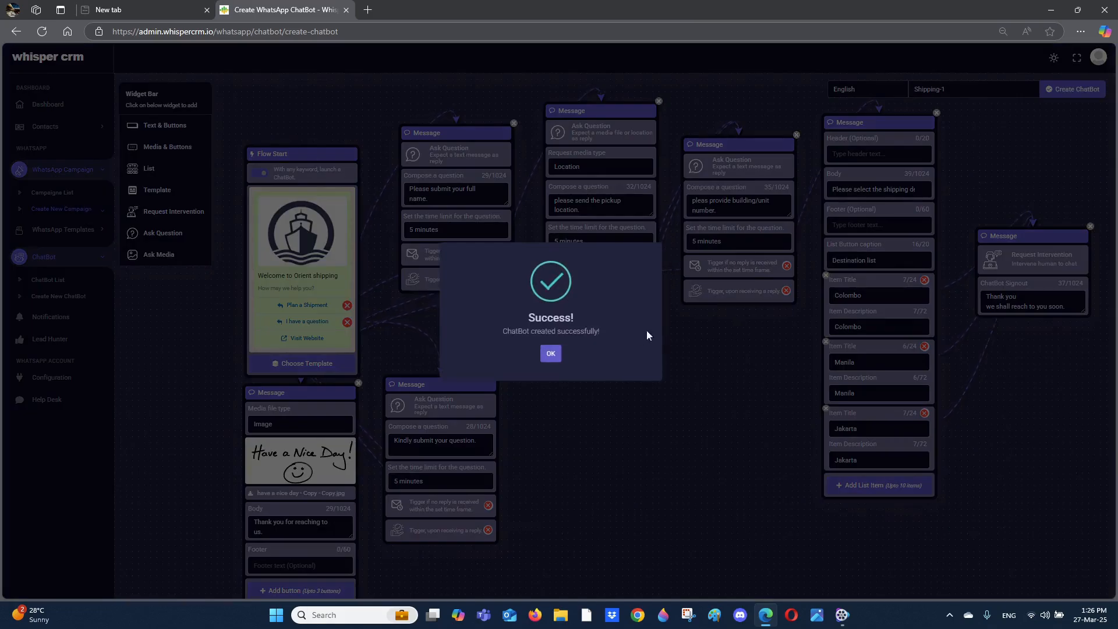
left_click(551, 354)
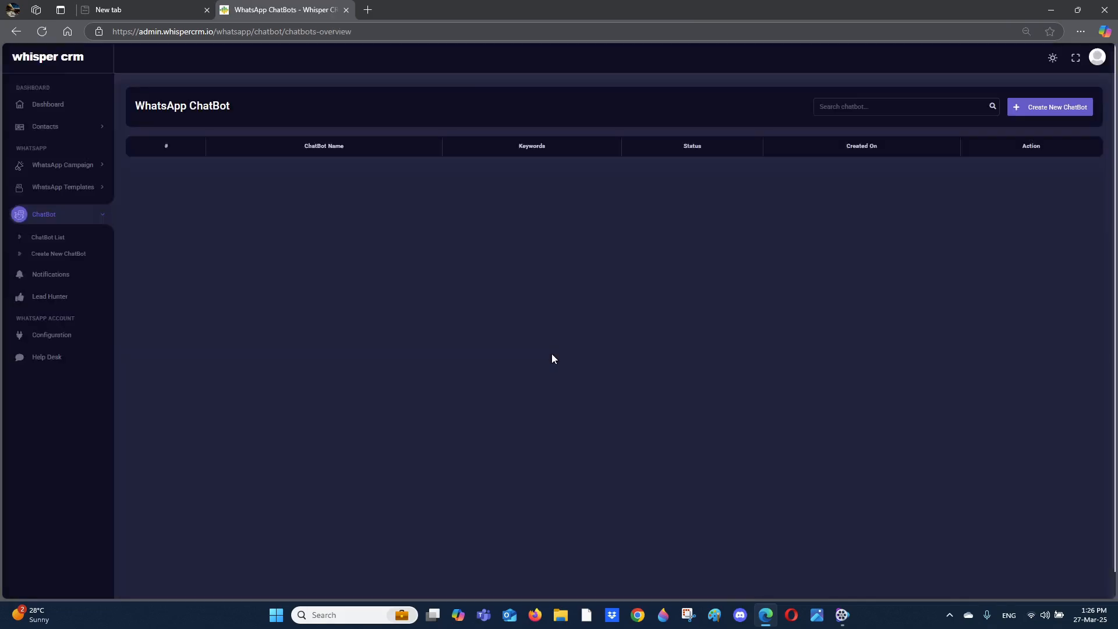